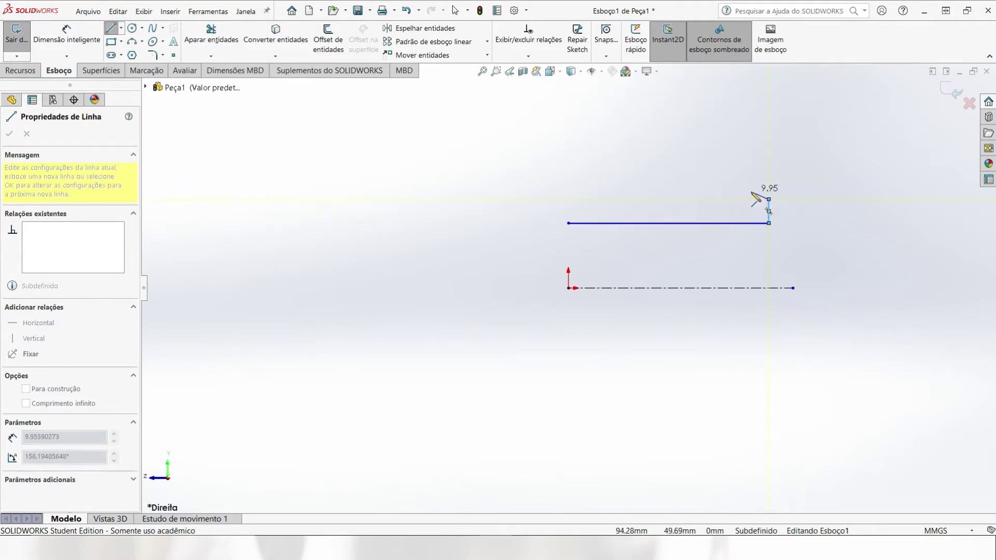
Step: Continue the profile with a chamfered right corner, a horizontal shoulder about 38 mm long and the right flange, ending about 17.7 mm down its inner side
click(756, 186)
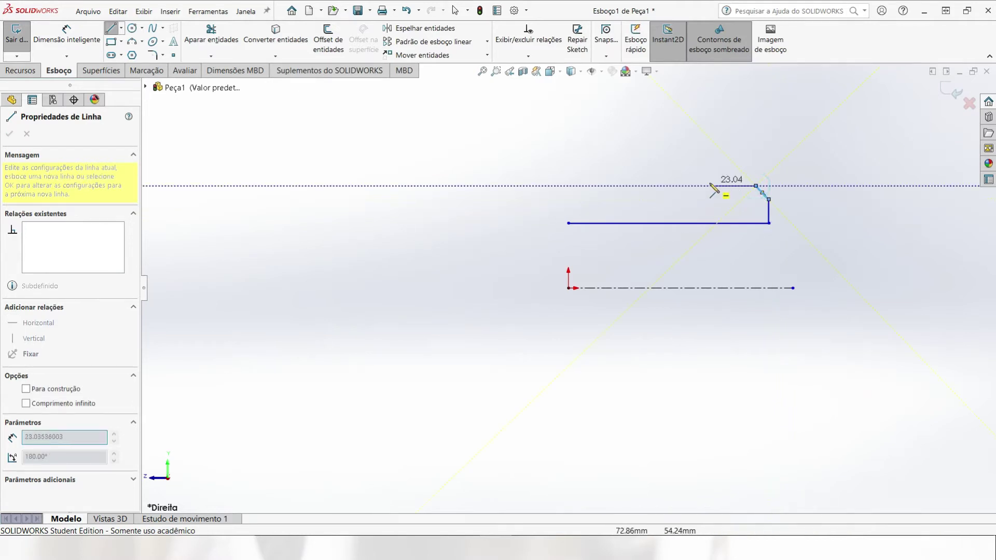
click(683, 186)
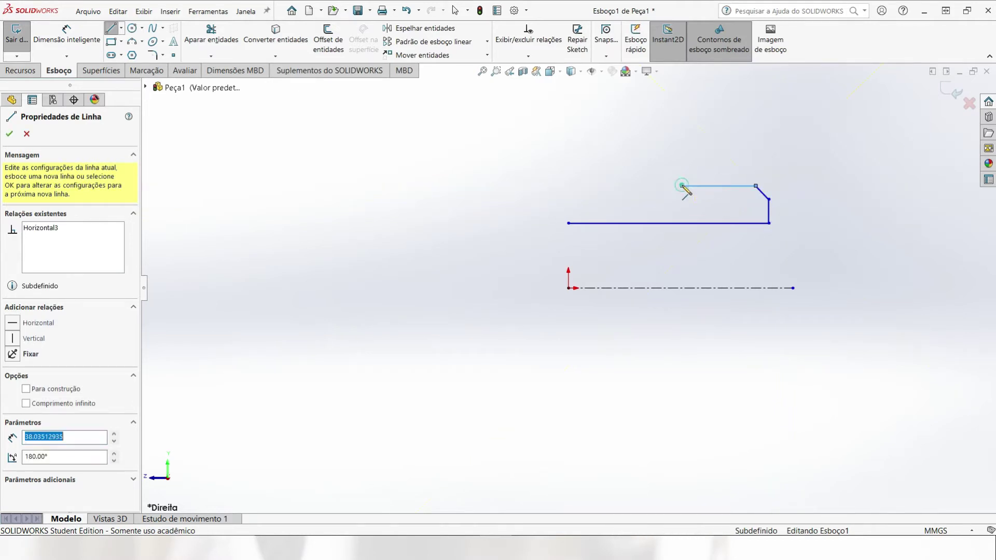
click(682, 133)
click(659, 133)
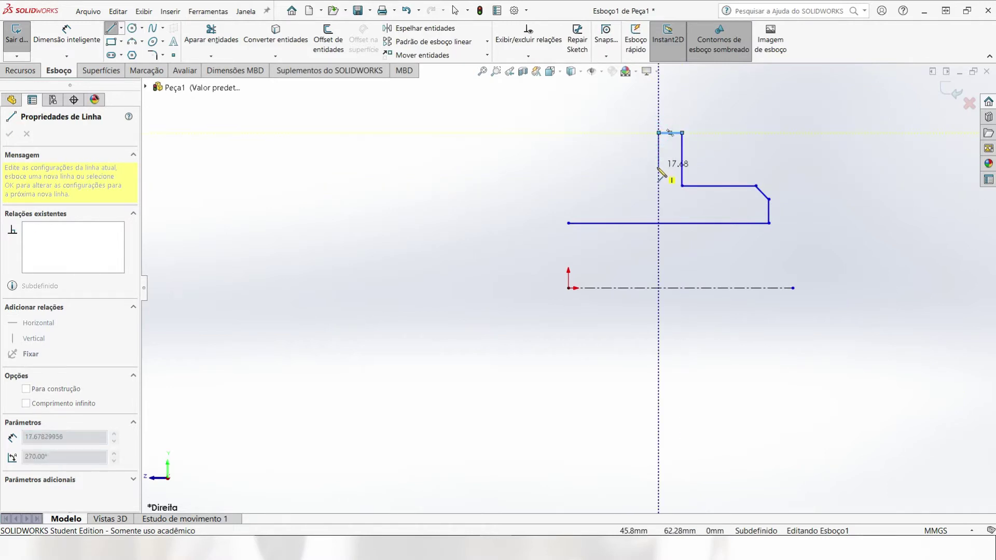
click(659, 167)
Step: Sketch the groove floor and a left flange about 12.9 mm wide, closing the stepped profile at the lower line's left end
click(614, 167)
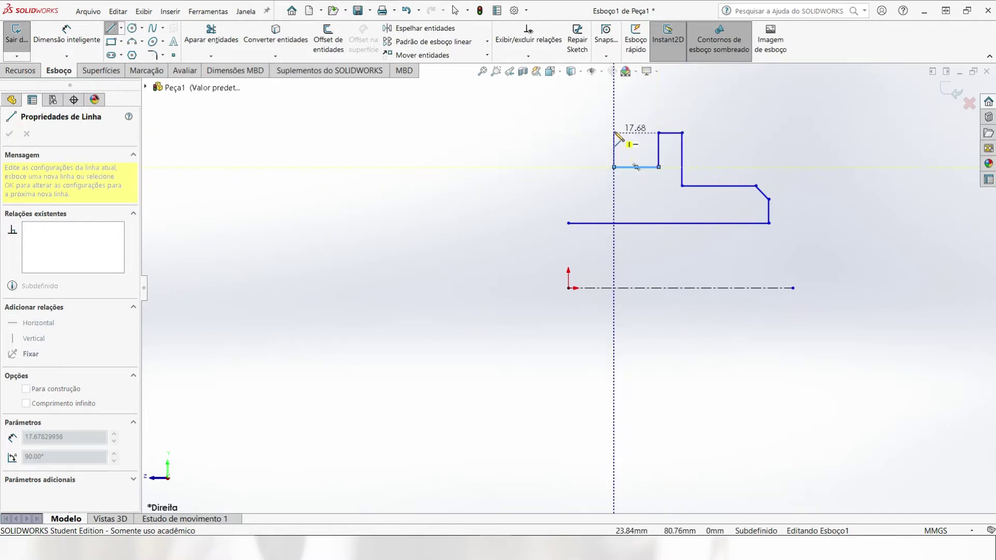
click(615, 133)
click(589, 133)
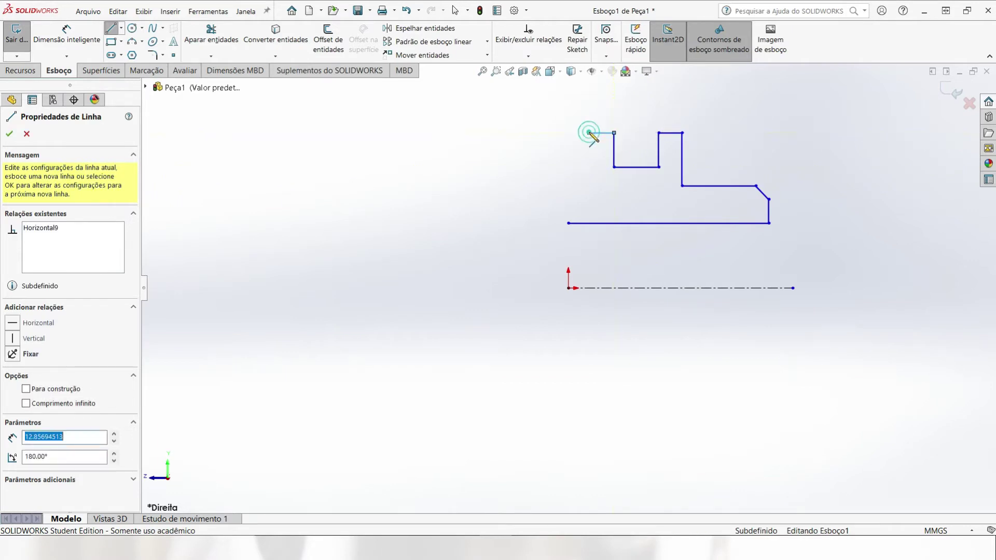
click(589, 193)
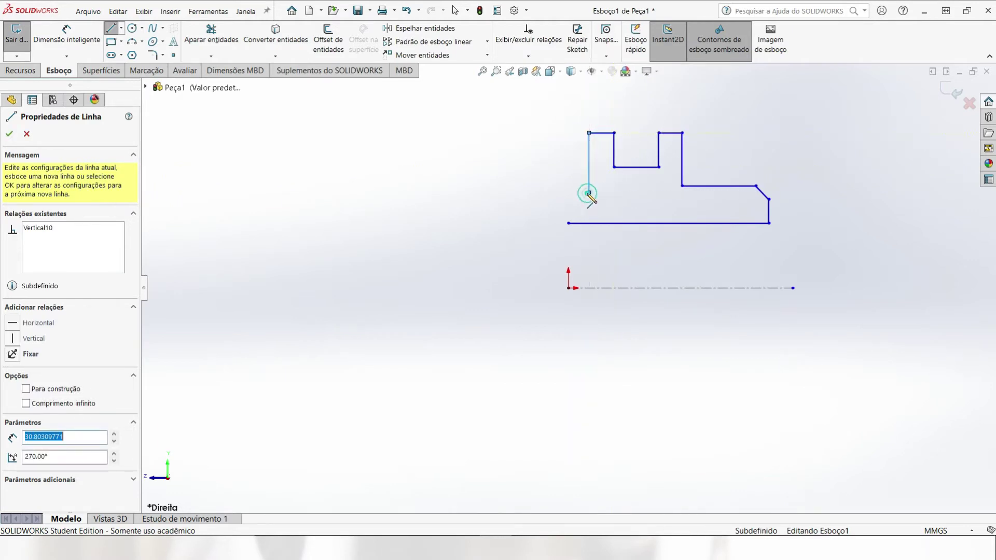
click(568, 192)
click(569, 224)
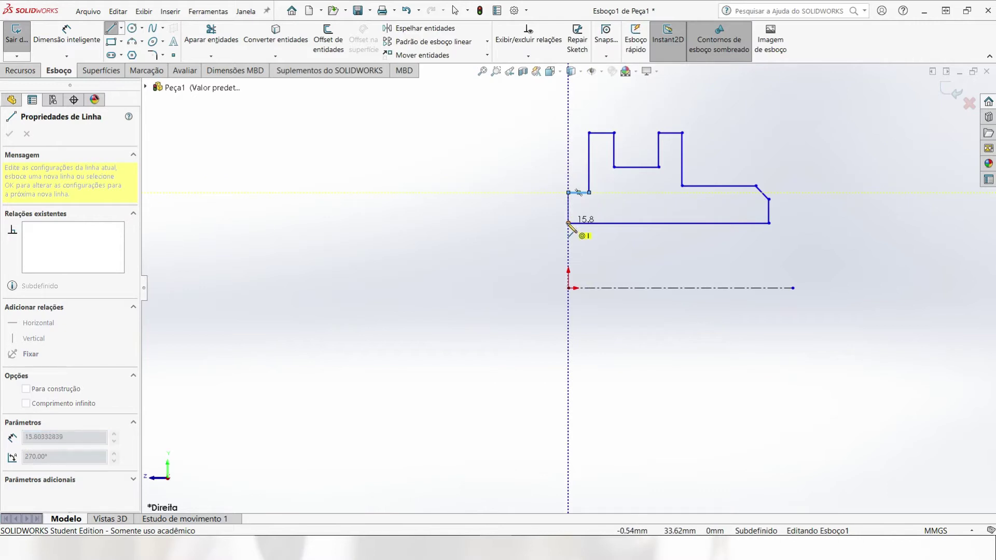
key(Escape)
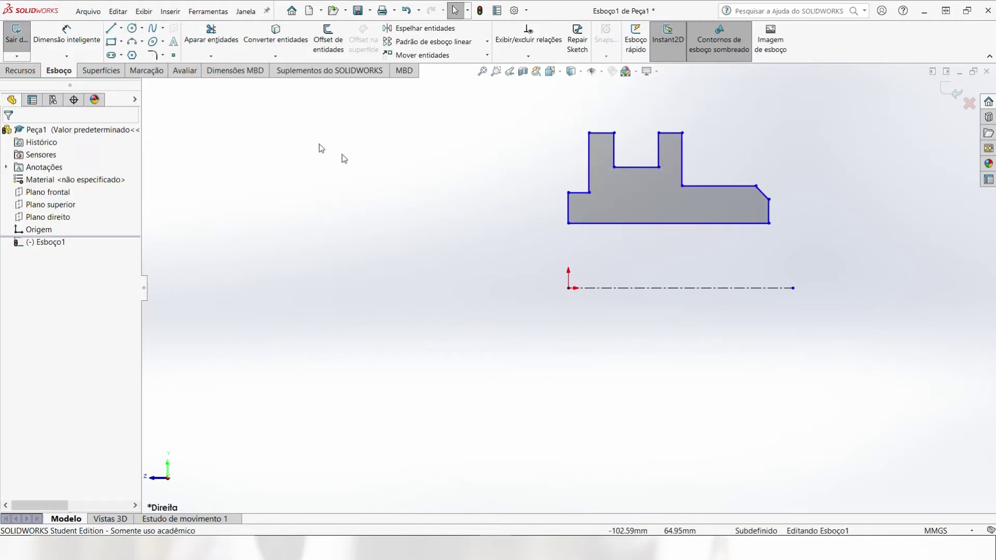
Step: Dimension the profile's lowest horizontal line as a 30 mm diameter about the centerline
click(74, 41)
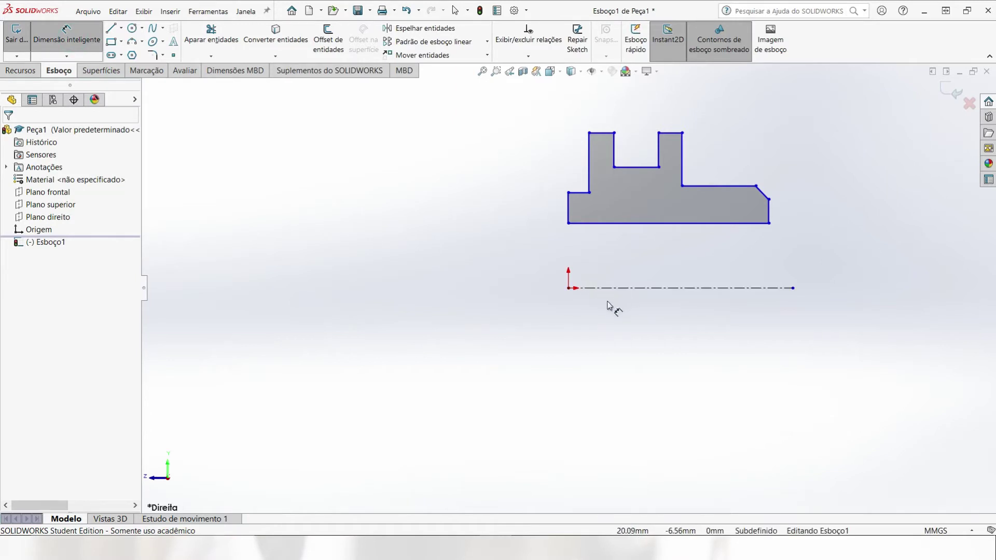
click(759, 226)
click(767, 288)
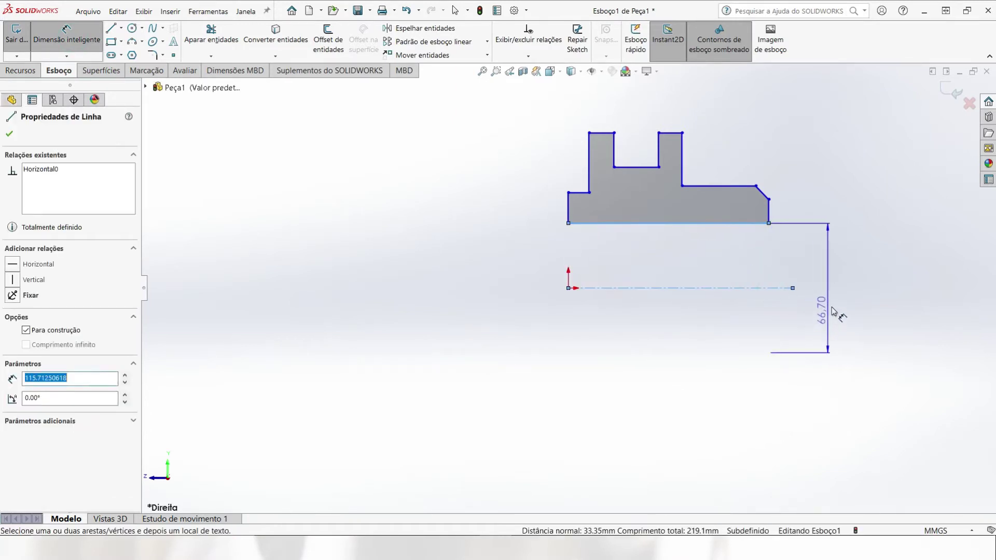
click(834, 310)
text(30)
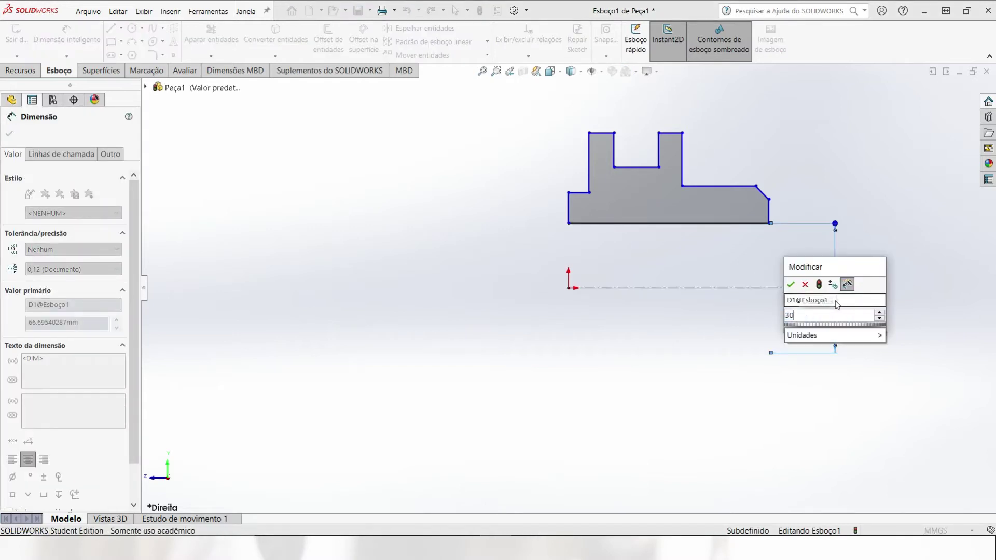
key(Return)
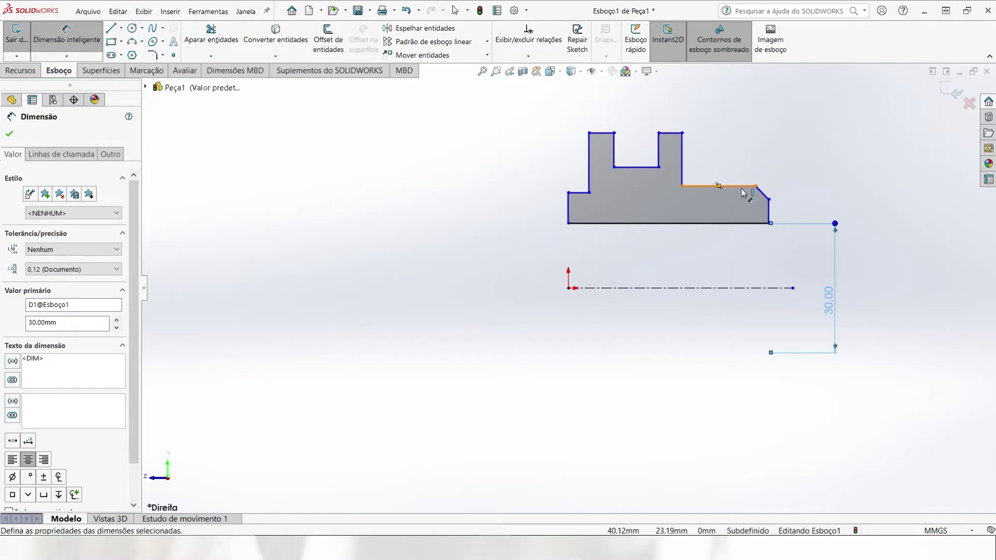
Step: Dimension the right shoulder as a 50 mm diameter and the right flange's top edge as an 80 mm diameter about the centerline
click(741, 188)
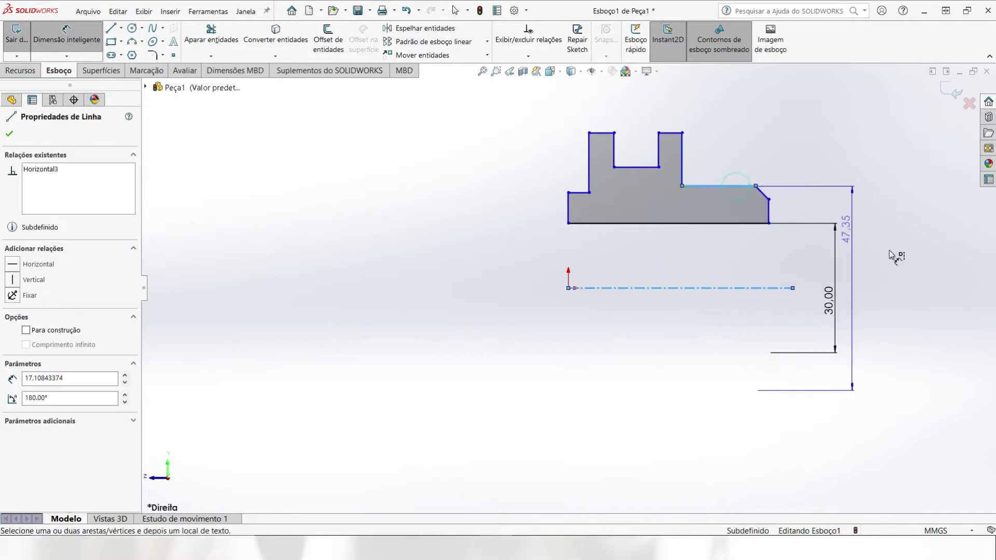
click(881, 284)
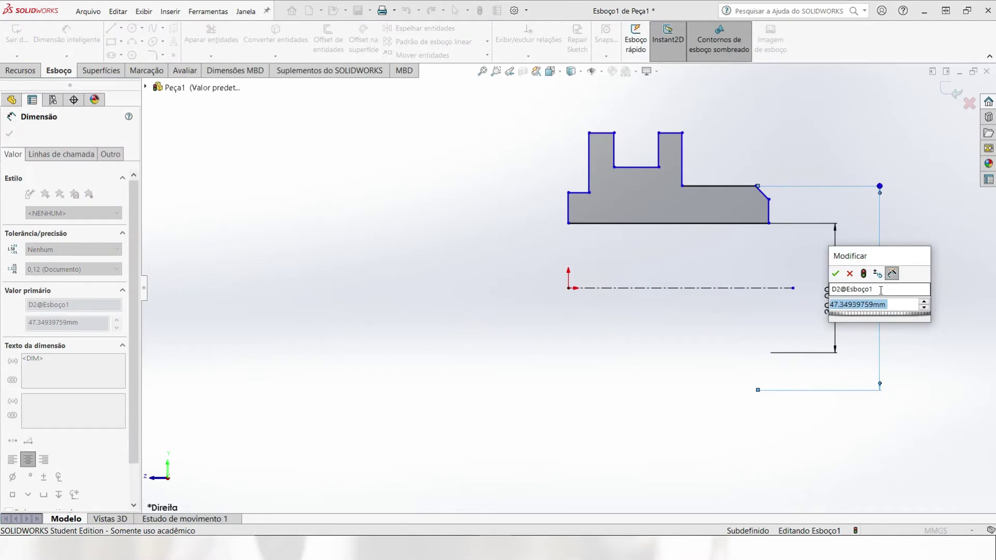
text(50)
key(Return)
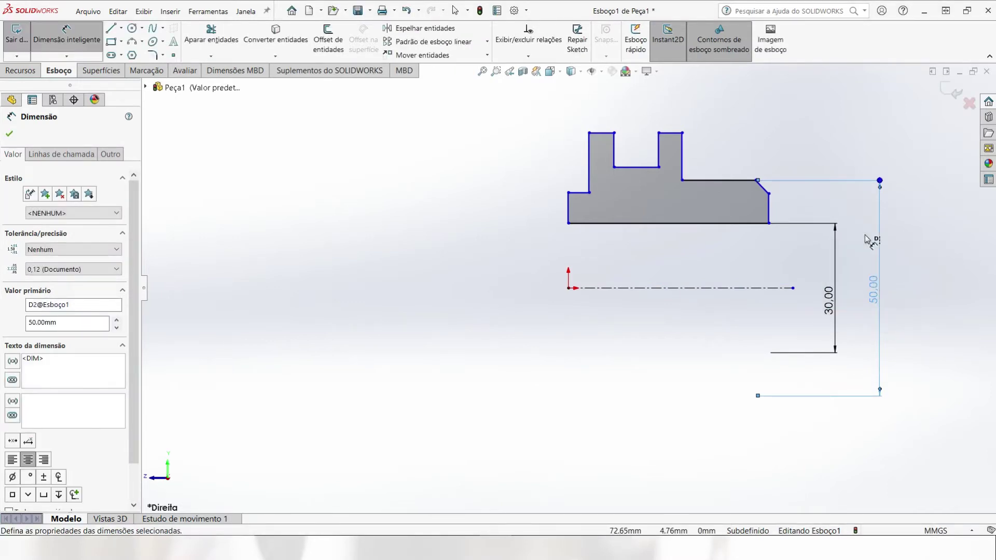
click(677, 134)
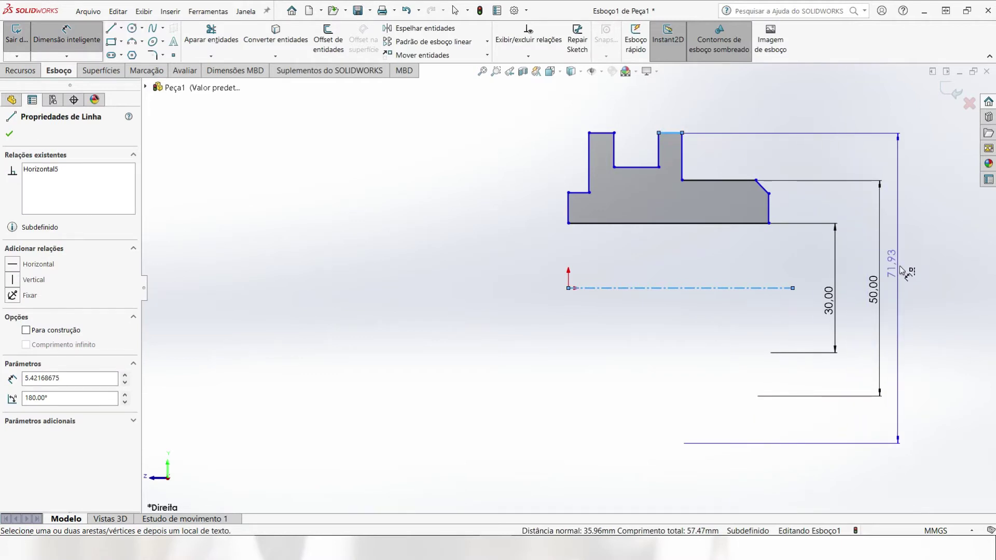
click(959, 309)
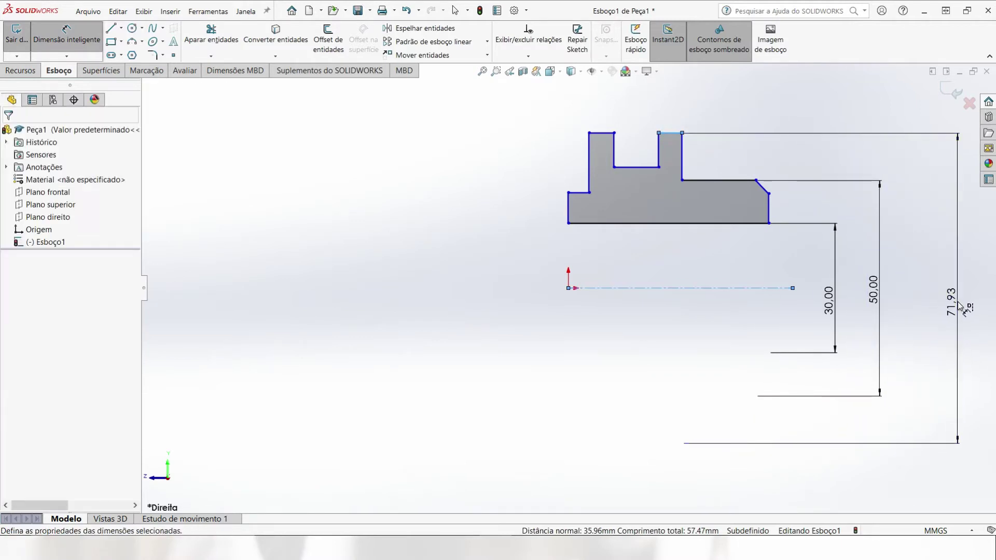
text(80)
key(Return)
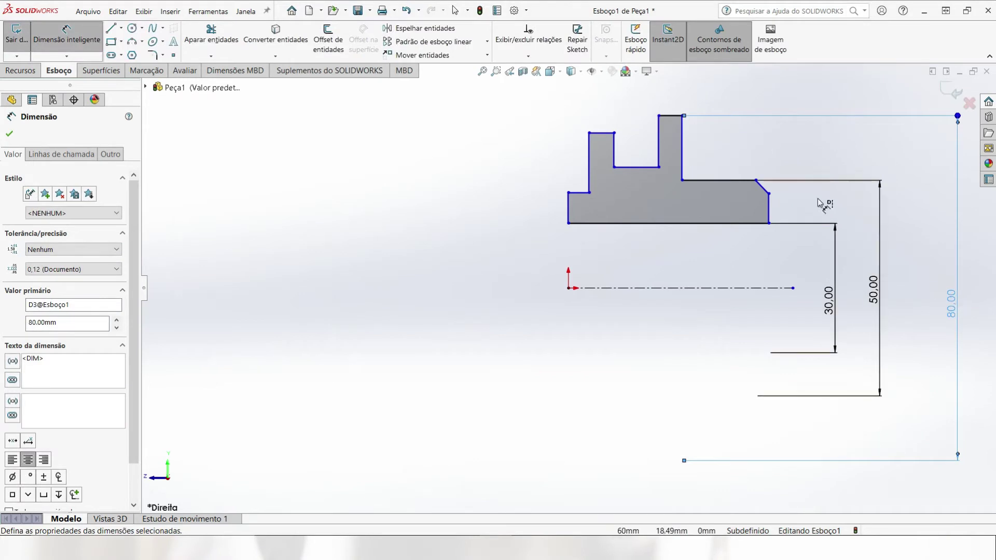
Step: Set the groove depth to 8 mm between the right flange's top edge and the groove floor
click(672, 115)
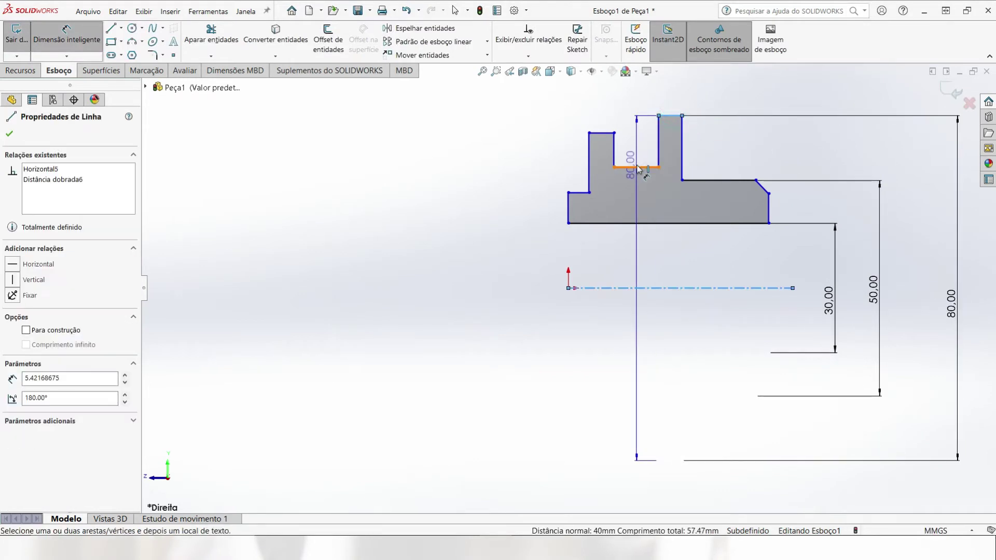
click(636, 166)
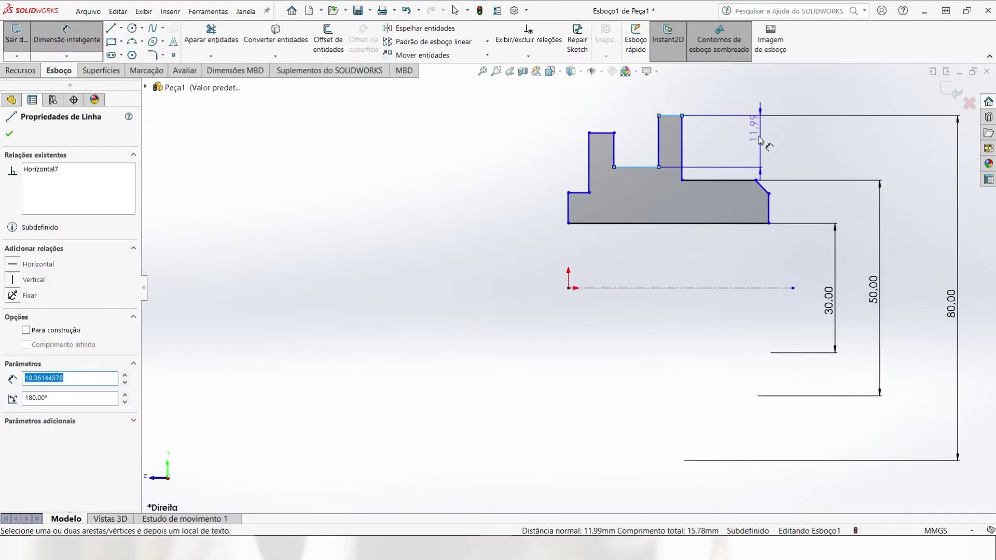
click(758, 136)
text(8)
key(Return)
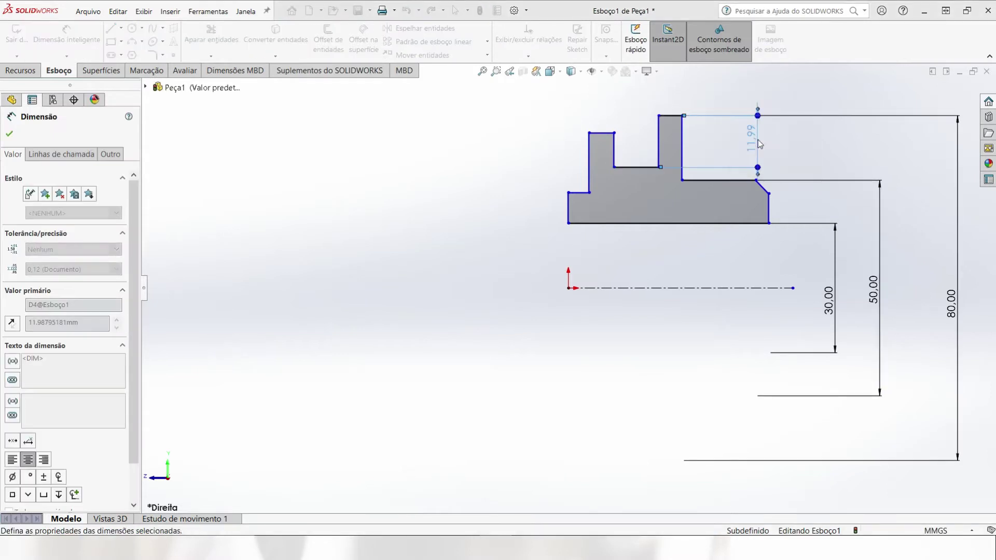
Step: Dimension the small left step's top edge as a 40 mm diameter about the centerline
click(575, 199)
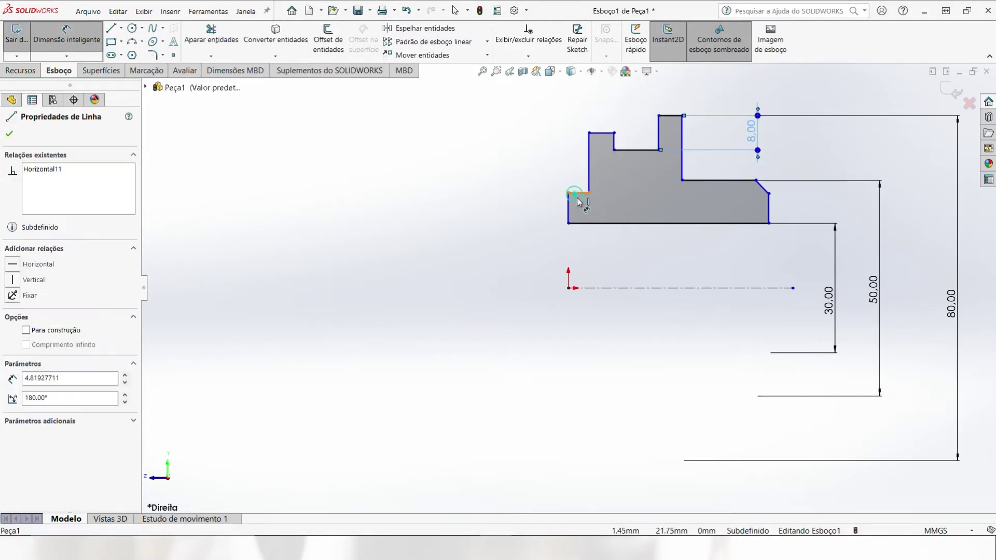
click(608, 288)
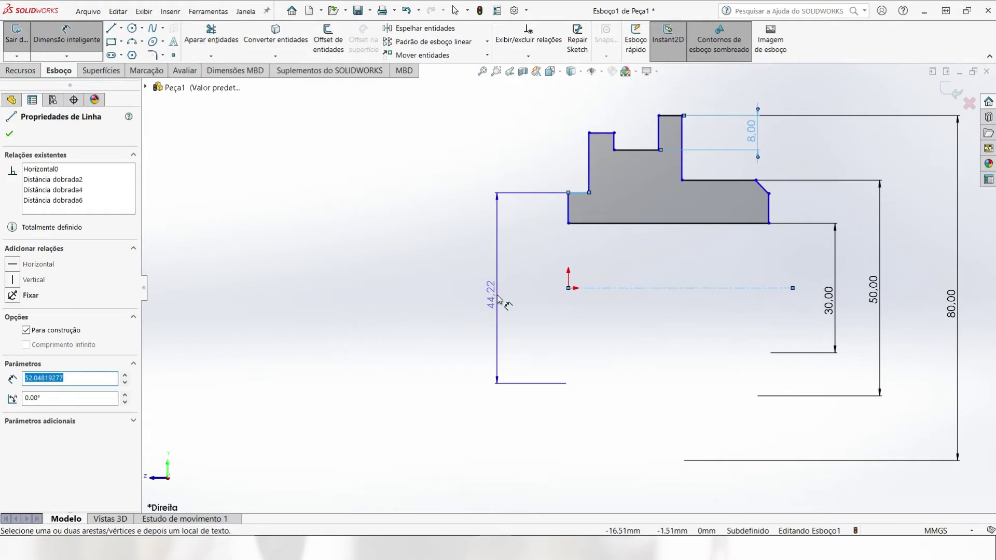
click(497, 297)
text(40)
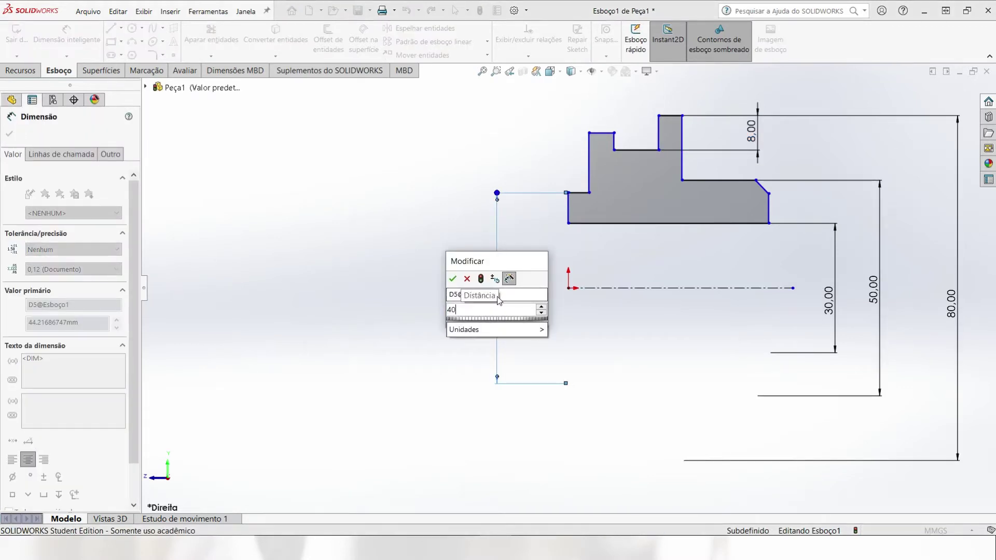
key(Return)
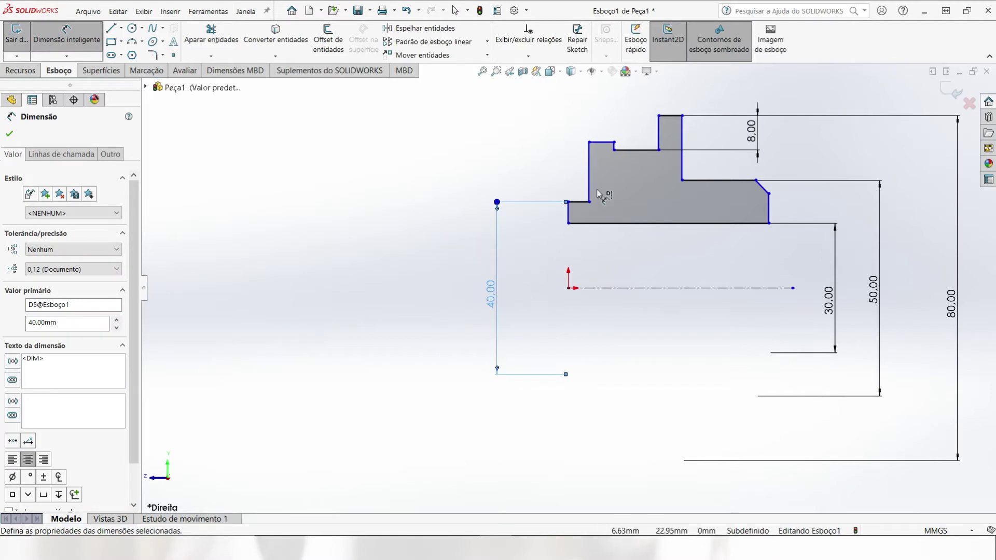
key(Escape)
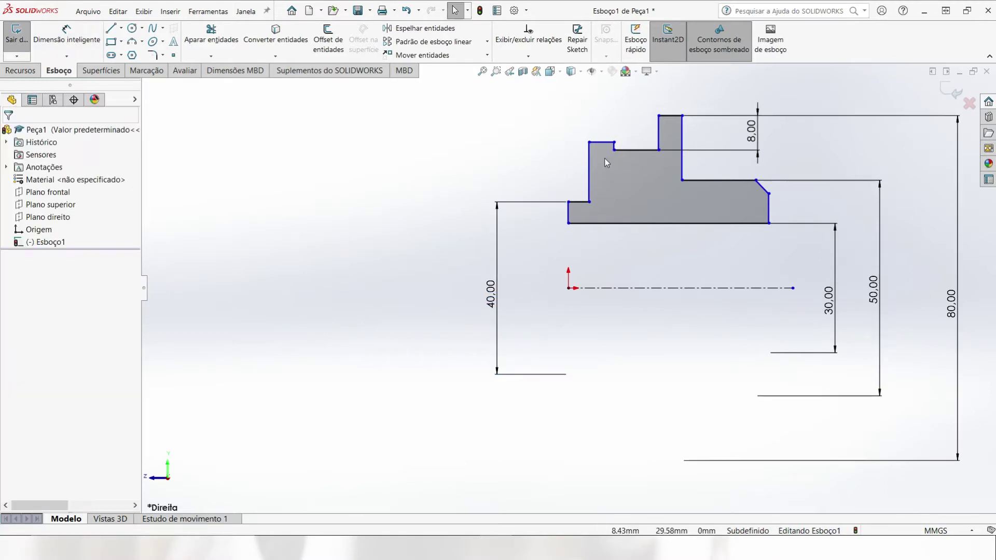
Step: Add a collinear relation between the top edges of the left and right flanges
click(602, 146)
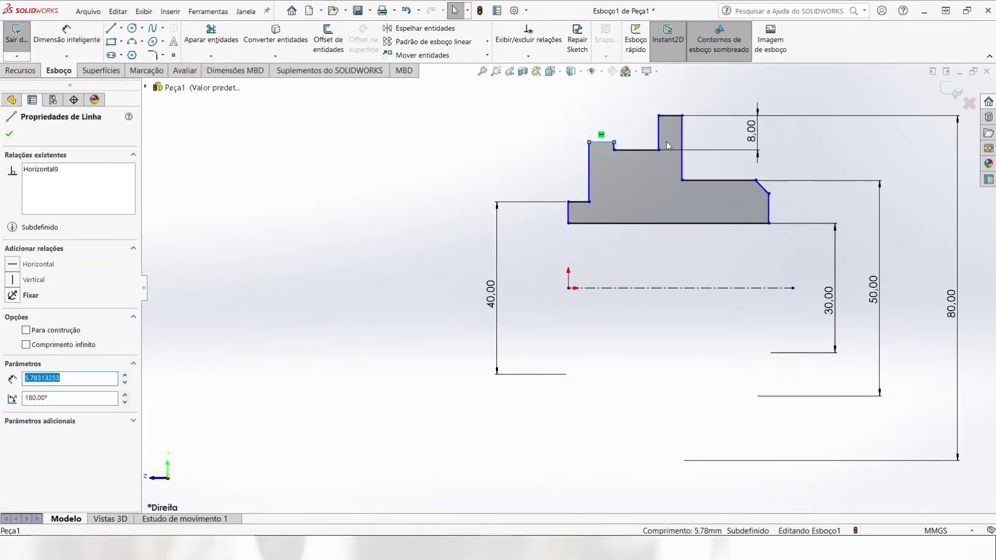
ctrl+click(621, 194)
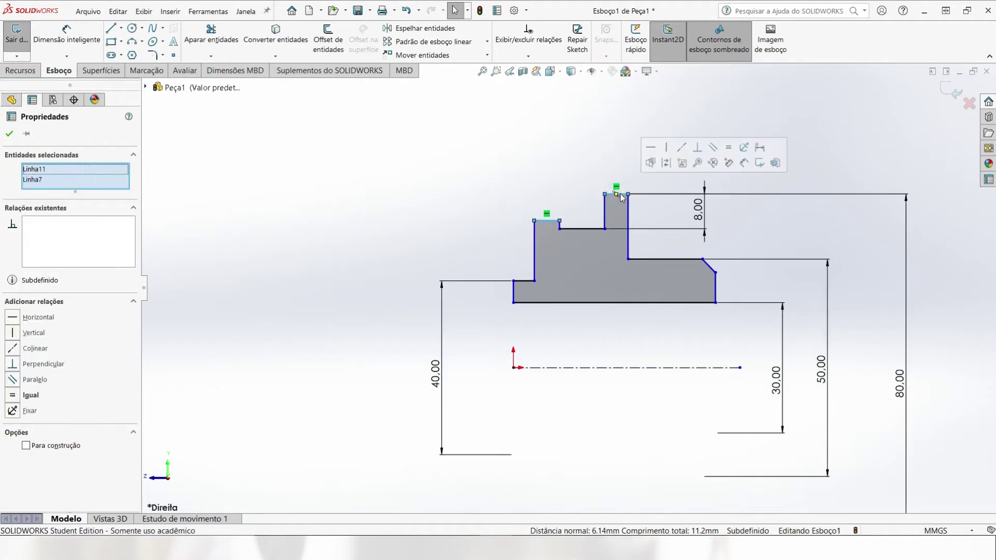
click(13, 349)
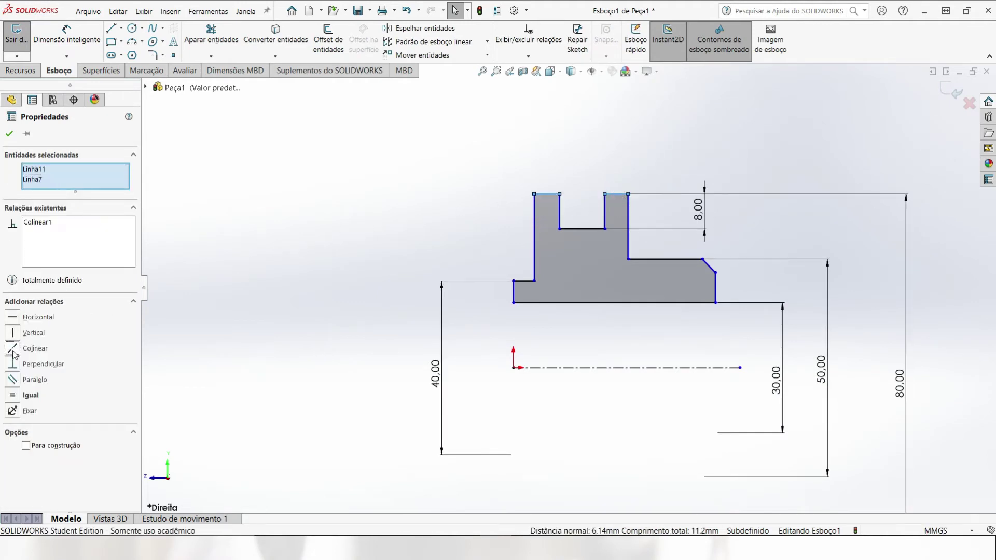
click(412, 254)
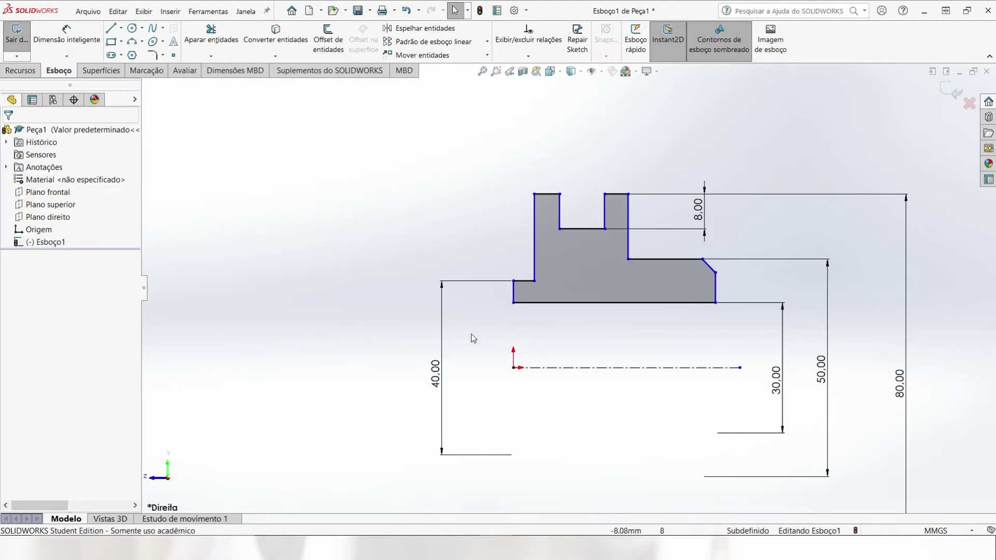
Step: Add a coincident relation between the profile's left vertical edge and the centerline's start point at the origin
click(517, 292)
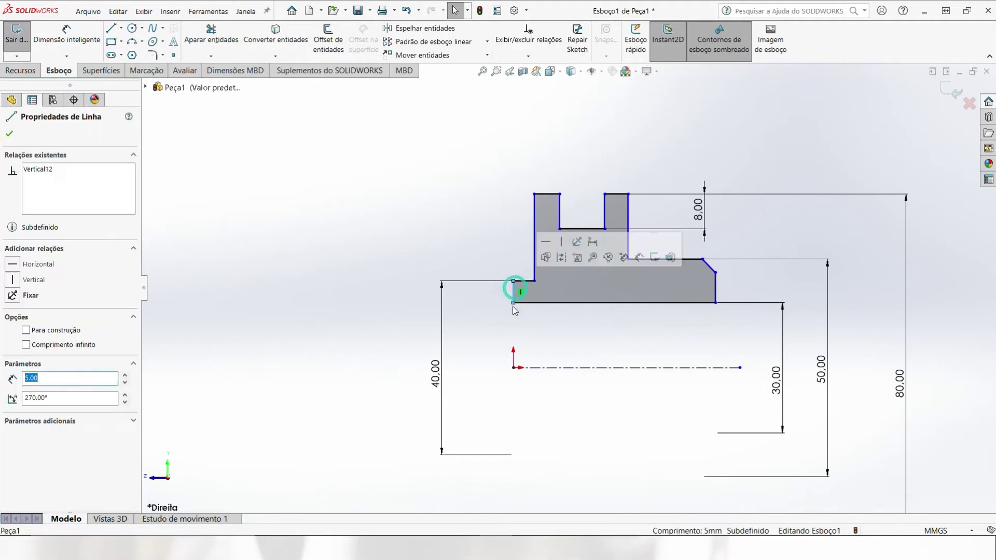
ctrl+click(513, 368)
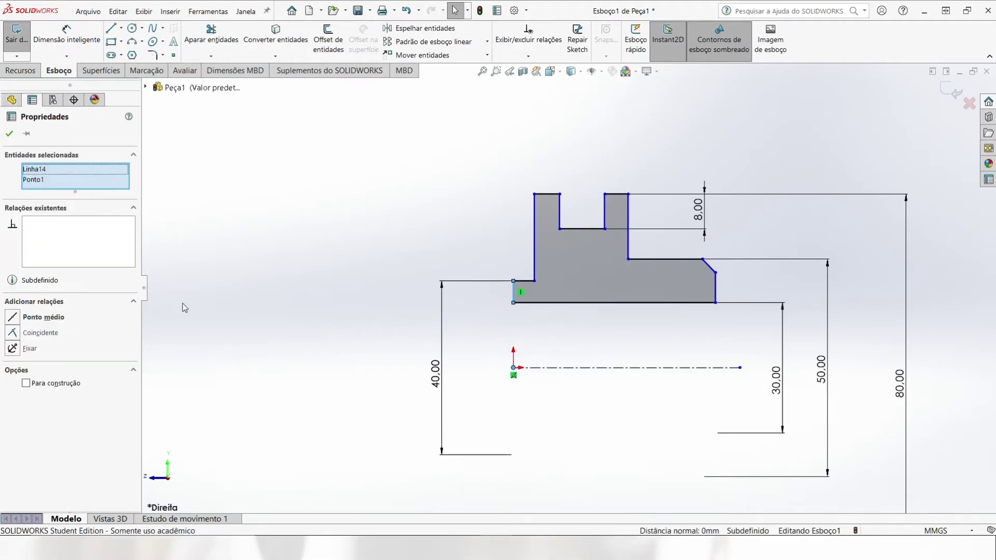
click(13, 333)
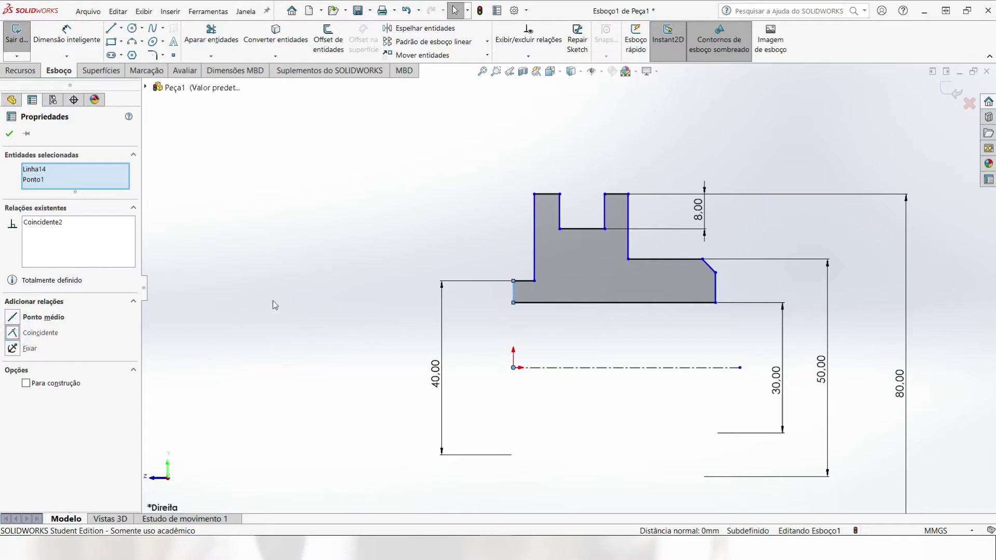
click(328, 239)
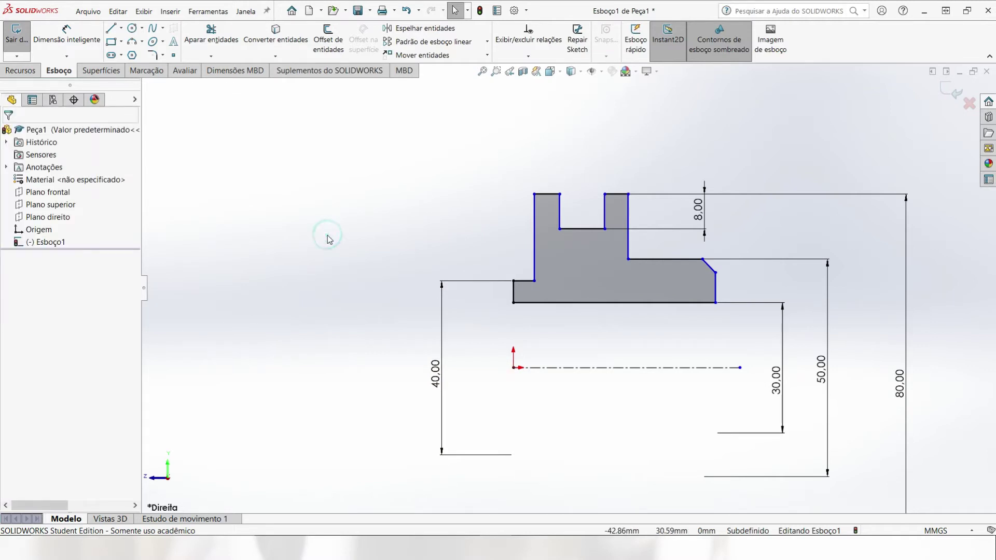
Step: Dimension the profile's overall length between its left and right end edges as 52 mm
click(66, 35)
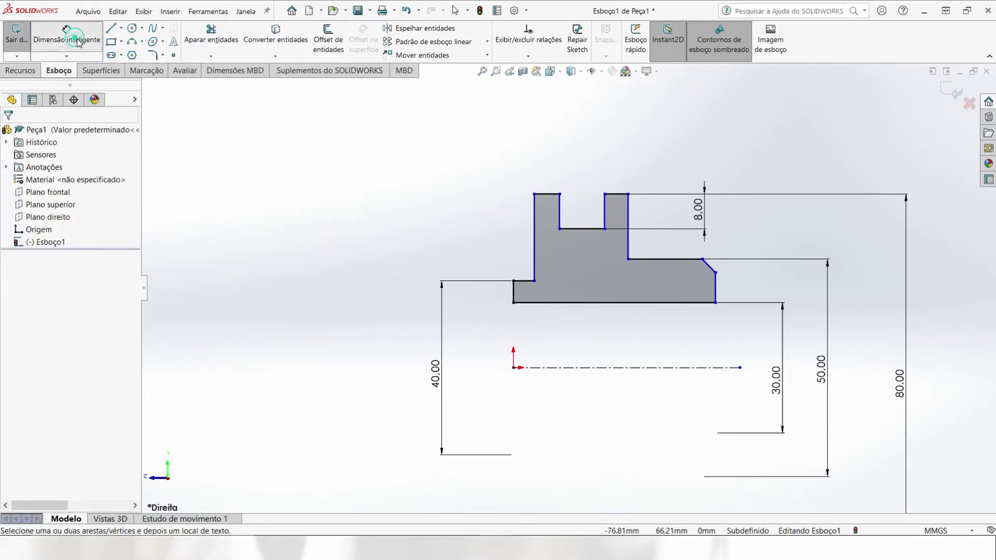
click(514, 292)
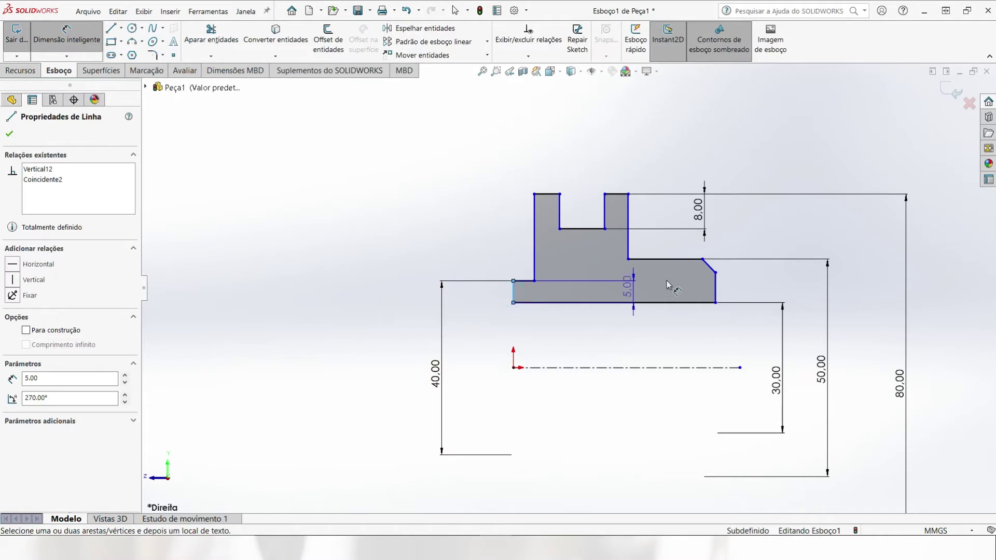
click(716, 296)
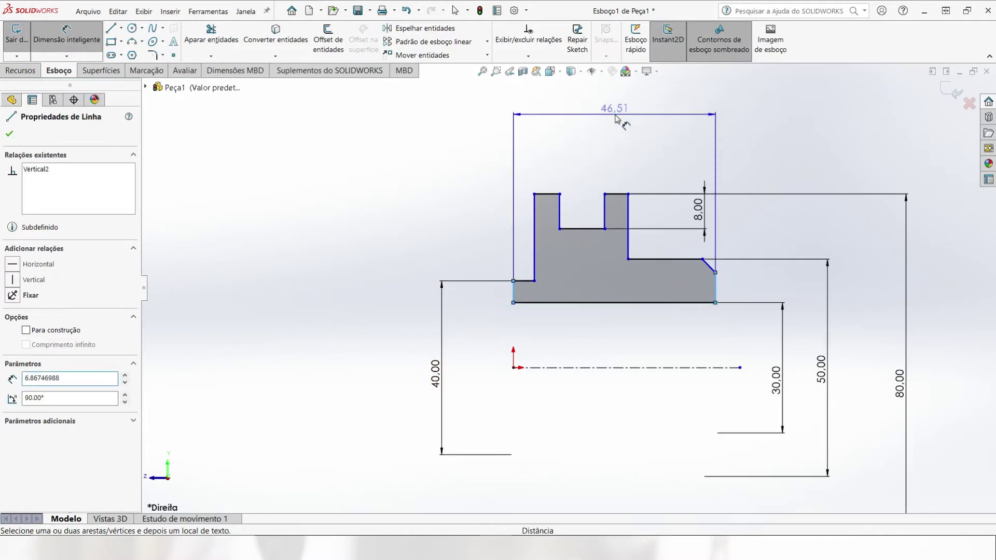
click(615, 118)
text(52)
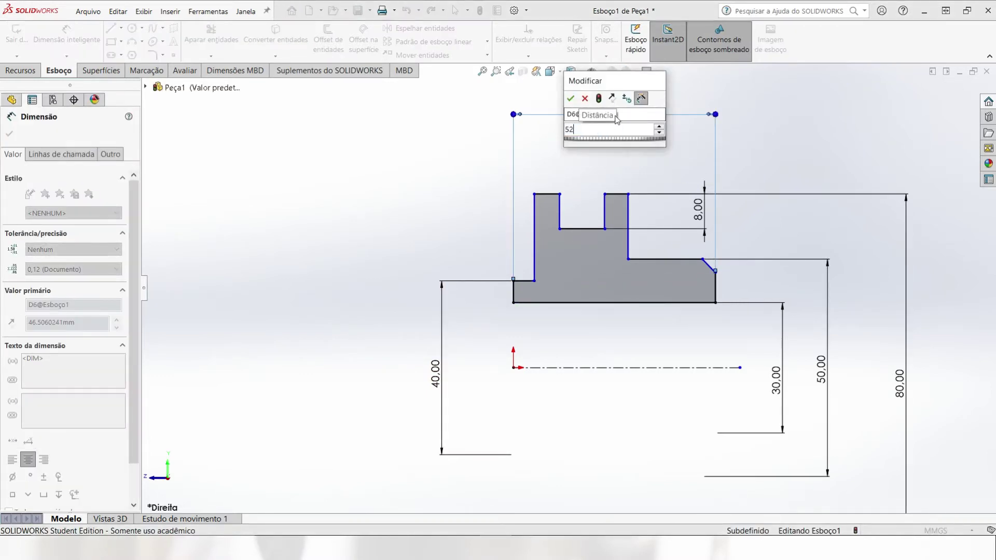
key(Return)
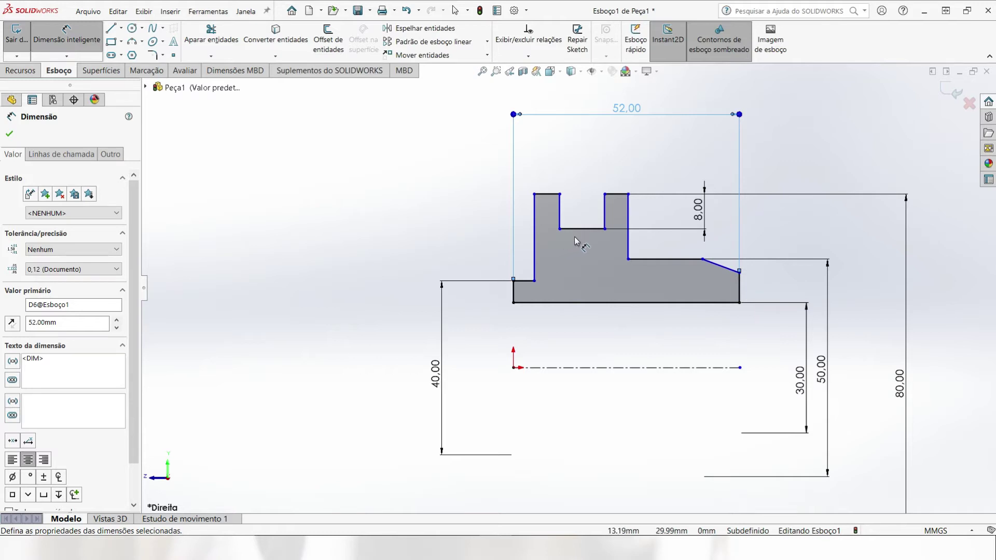
Step: Set the distance from the right flange's outer vertical edge to the profile's right end edge to 25 mm
click(630, 215)
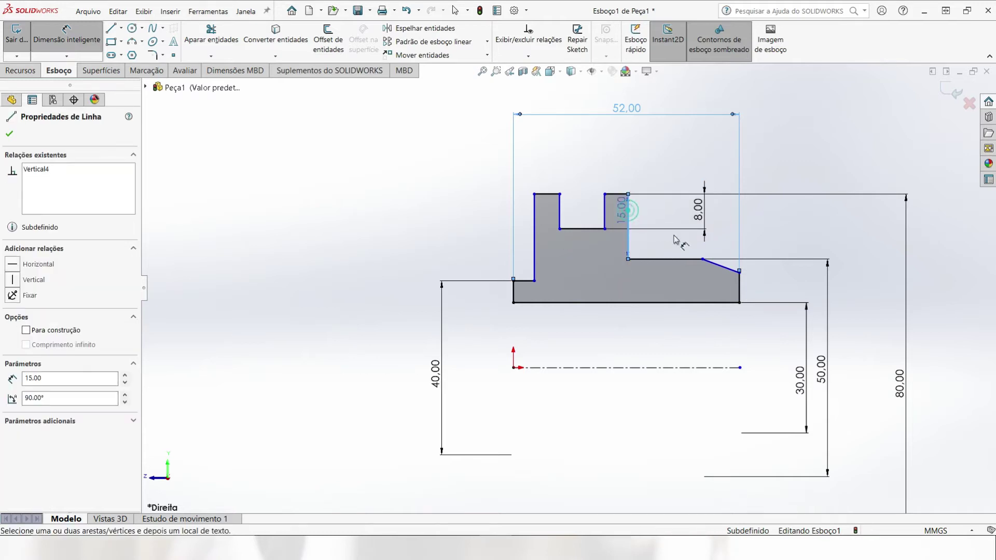
click(739, 285)
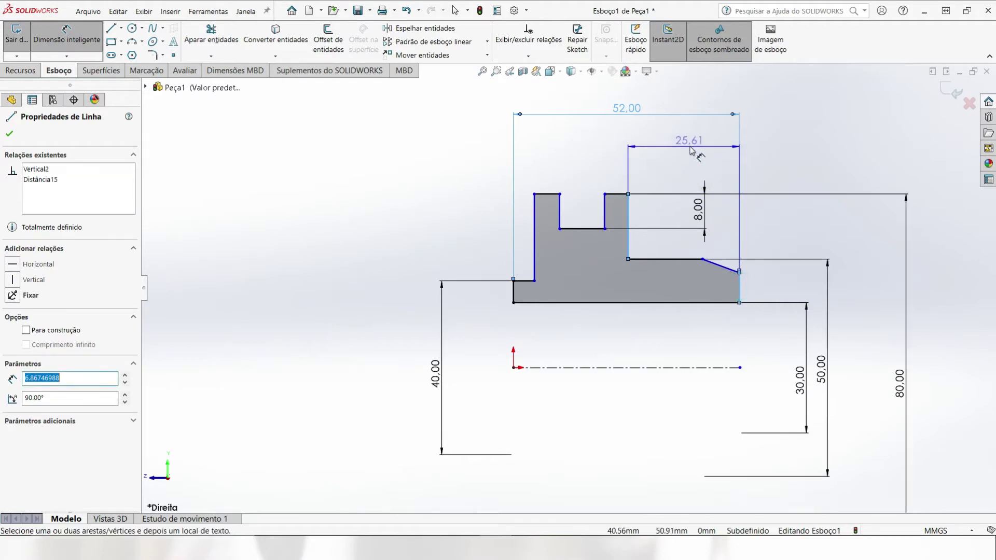
click(691, 147)
text(25)
key(Return)
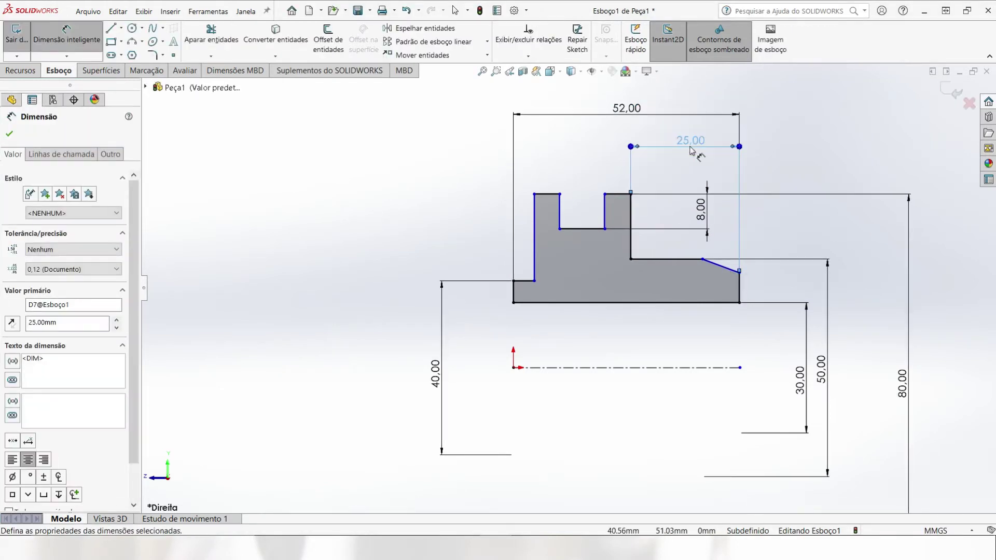
Step: Dimension the right flange's width between its two vertical edges as 5 mm
click(632, 216)
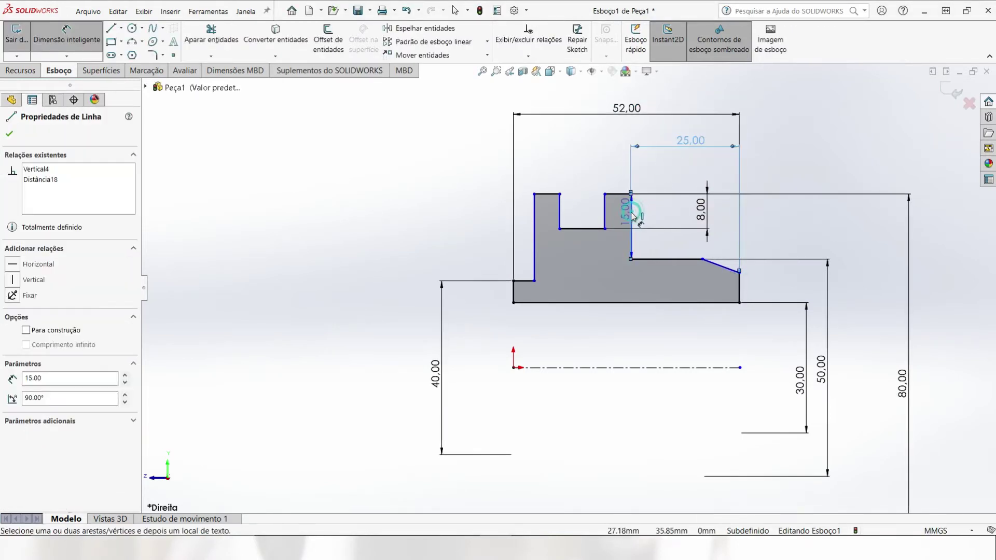
click(604, 214)
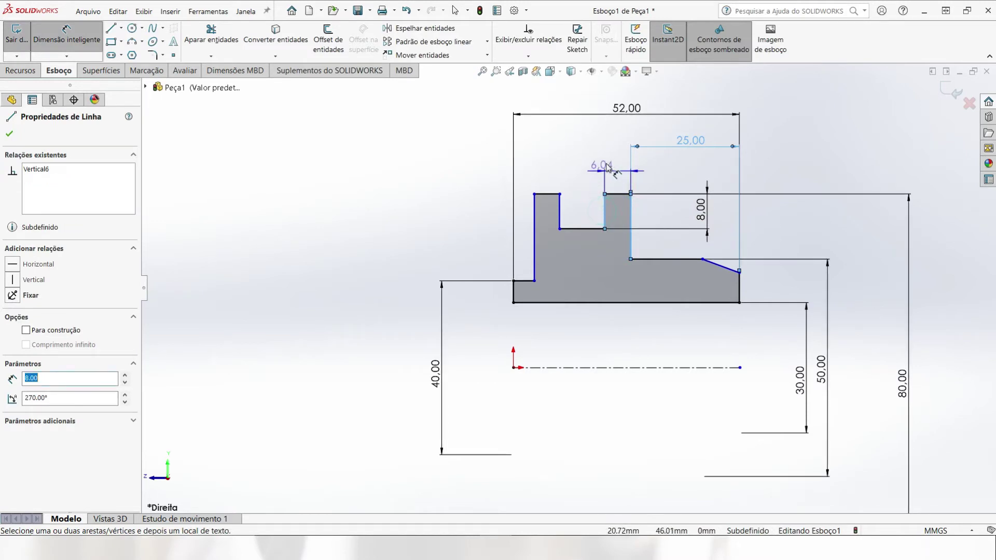
click(614, 174)
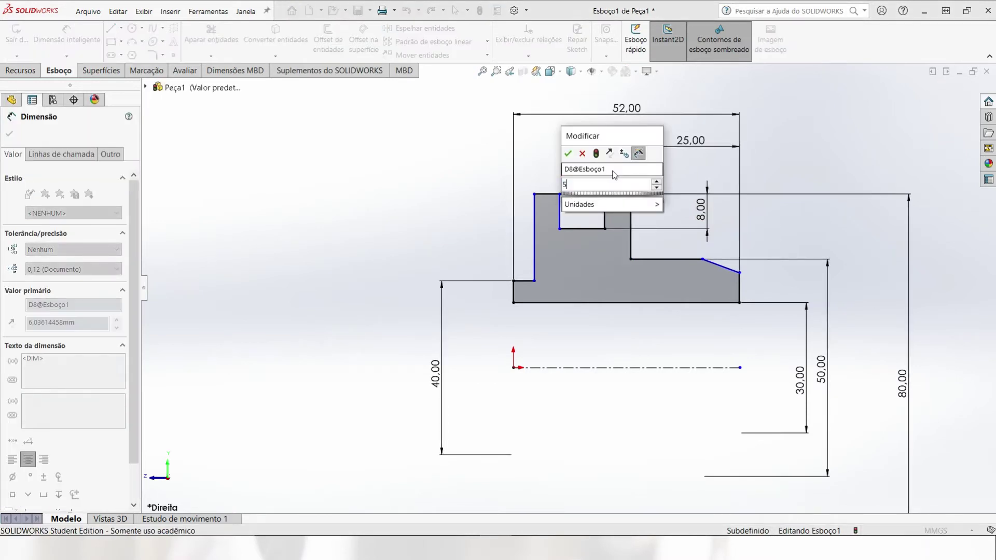
text(5)
key(Return)
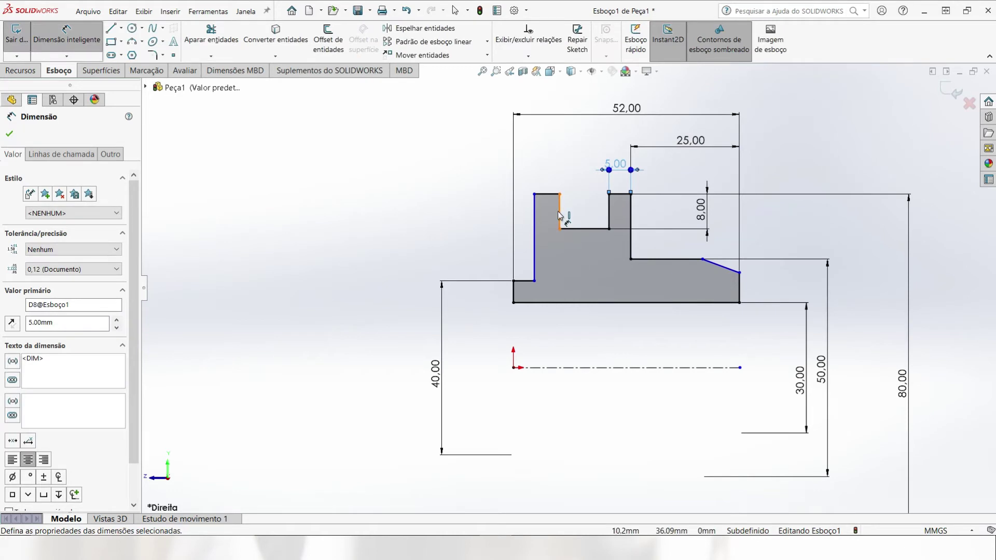
Step: Dimension the left flange's width between its two vertical edges as 5 mm
click(560, 214)
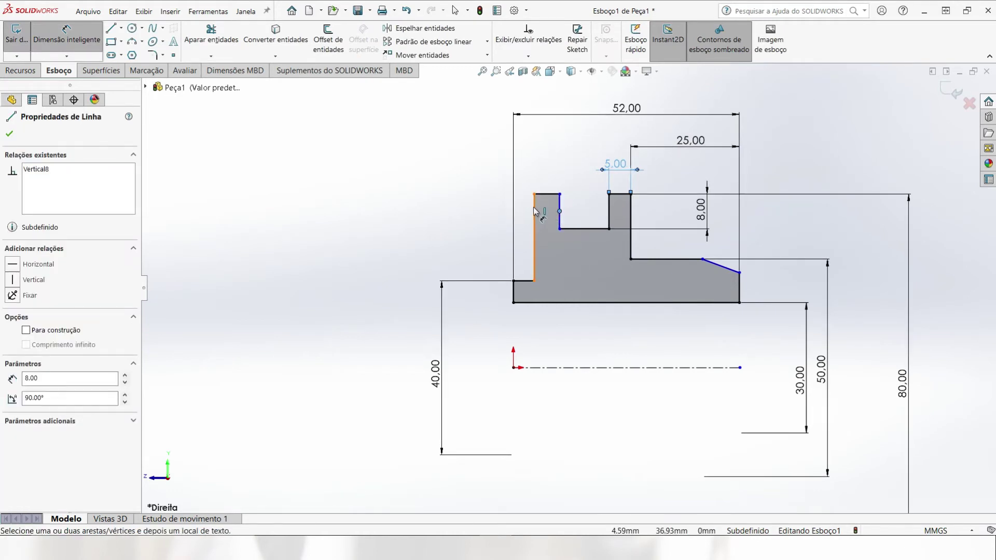
click(535, 210)
click(541, 170)
text(5)
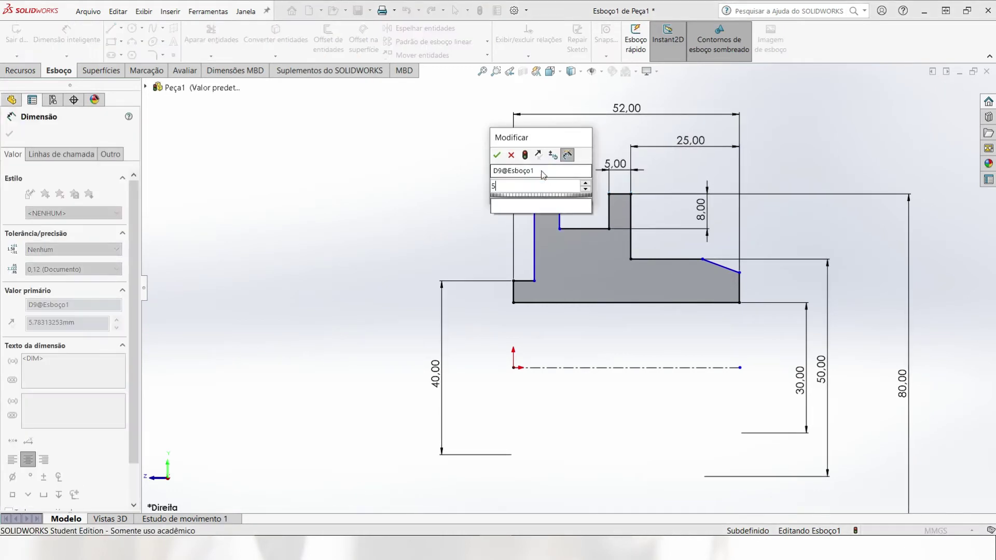
key(Return)
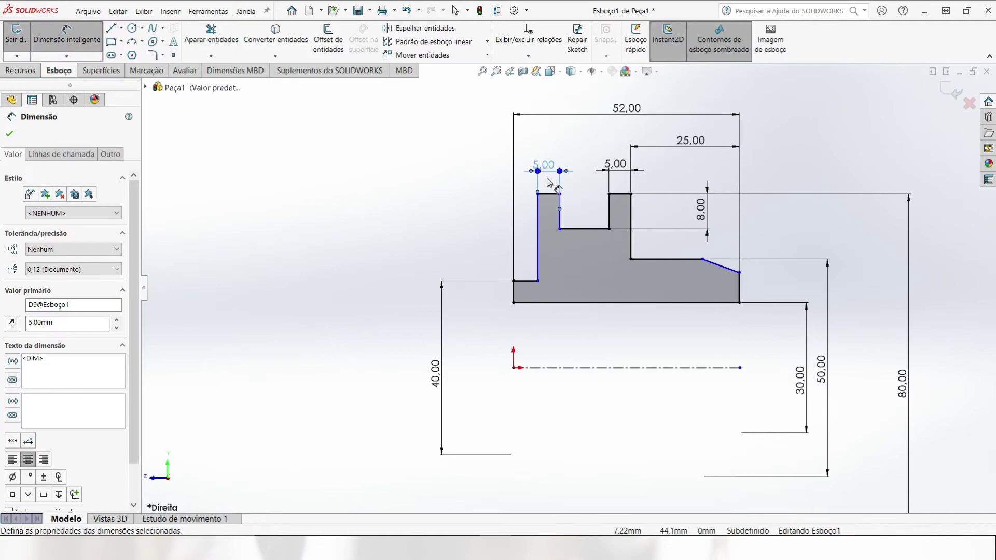
Step: Set the overall width across both flanges to 20 mm and move the left flange's width dimension closer to the profile
click(631, 218)
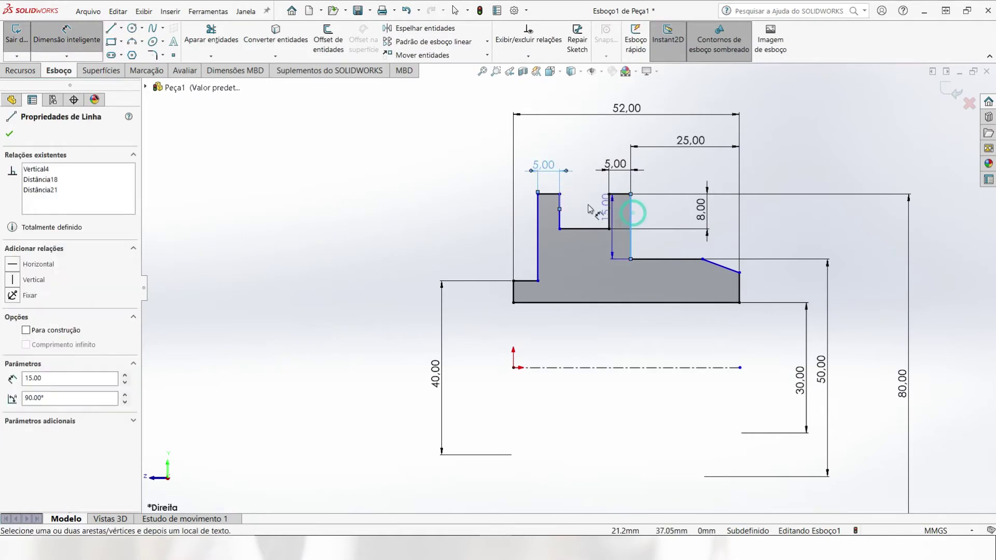
click(540, 215)
click(576, 146)
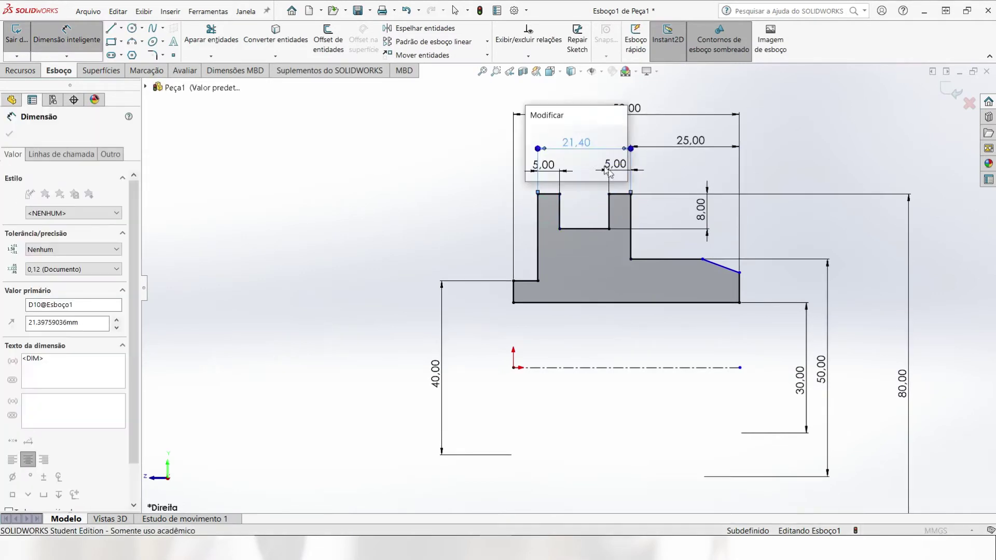
text(20)
key(Return)
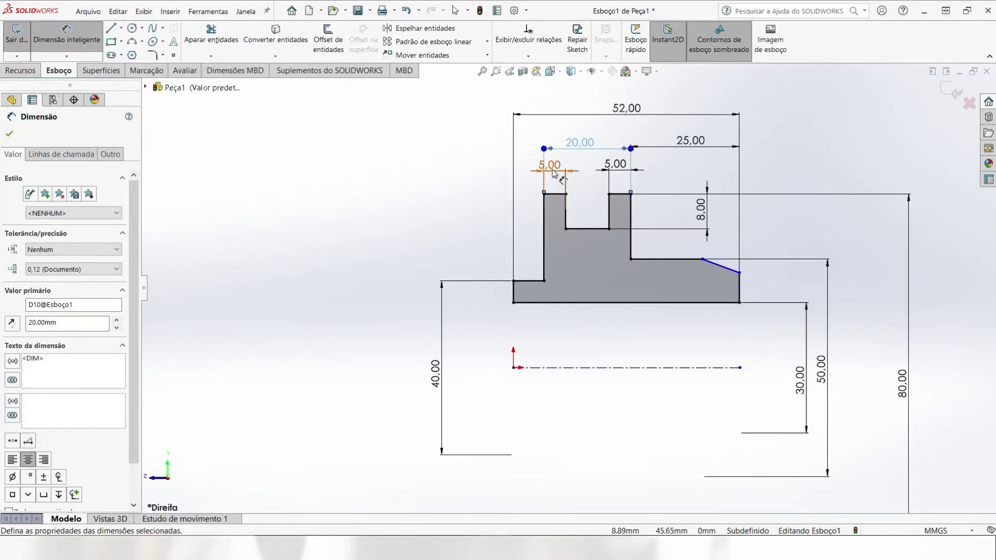
drag(554, 173, 554, 179)
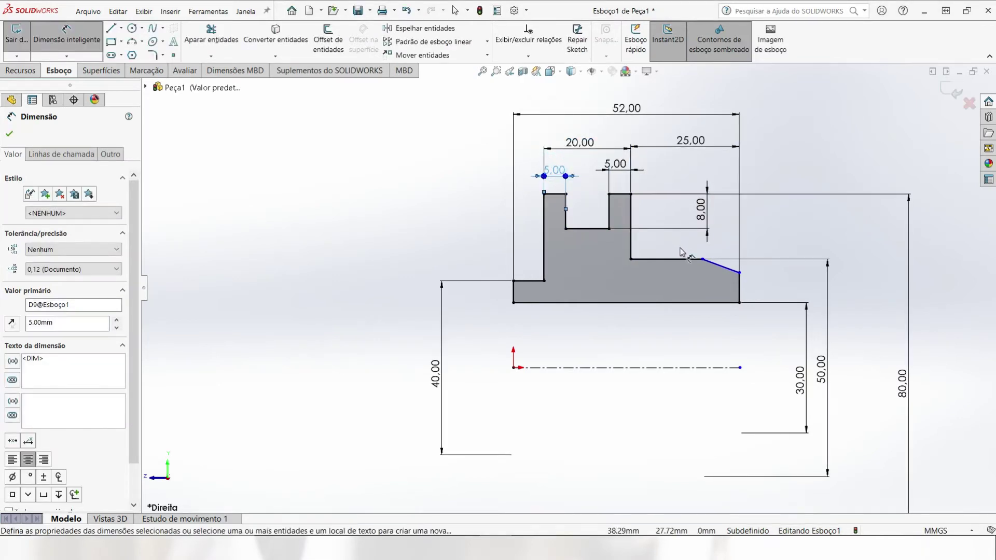
Step: Dimension the sloped corner edge at the profile's right end as 3 mm vertically and 3 mm horizontally
click(731, 273)
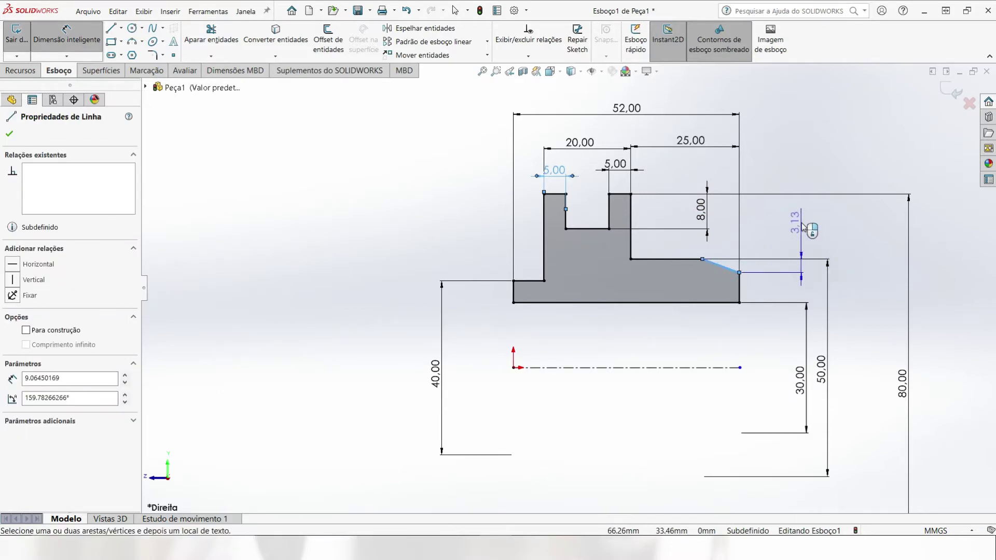
click(803, 233)
text(3)
key(Return)
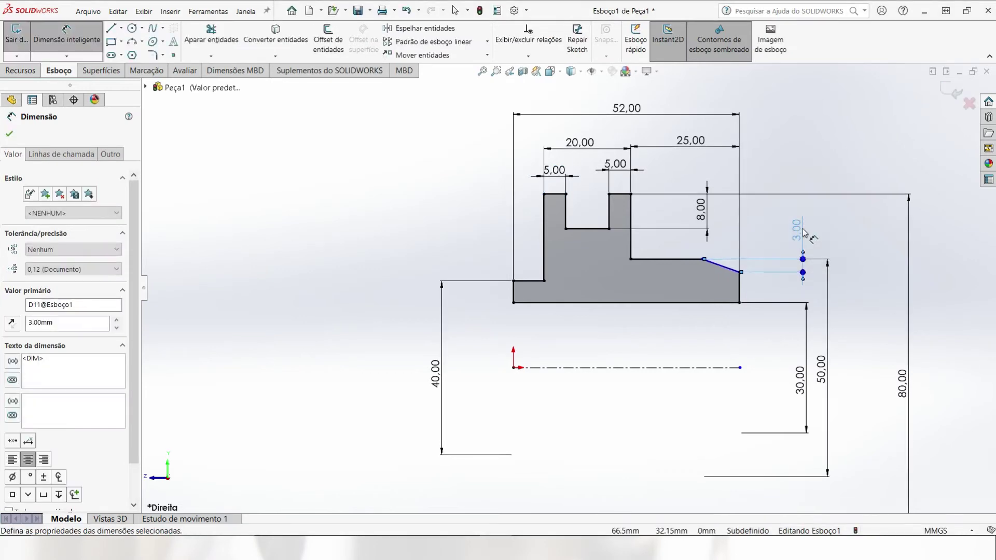
click(726, 269)
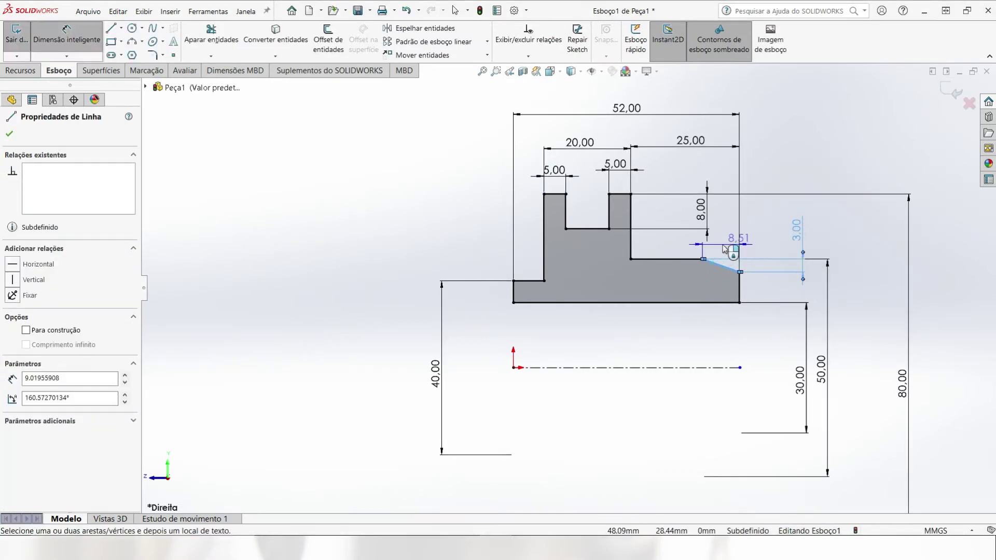
click(672, 257)
text(3)
key(Return)
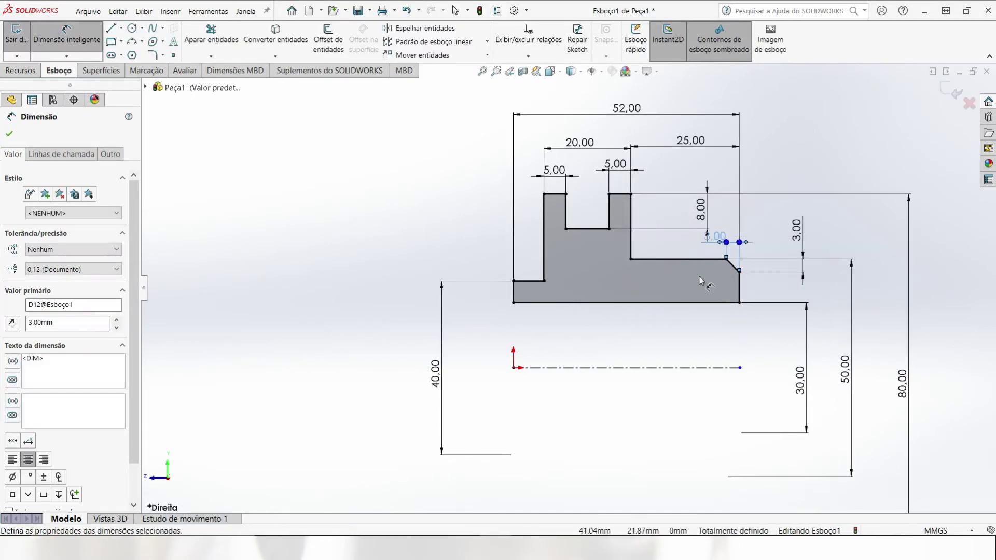
Step: Revolve the profile 360° about the centerline as a boss and show the part in isometric view
key(f)
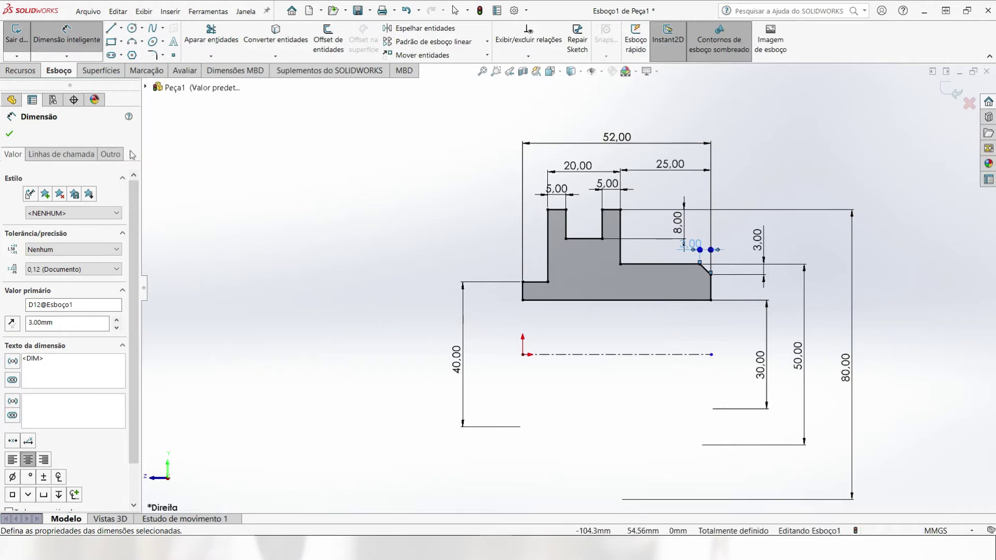
click(21, 70)
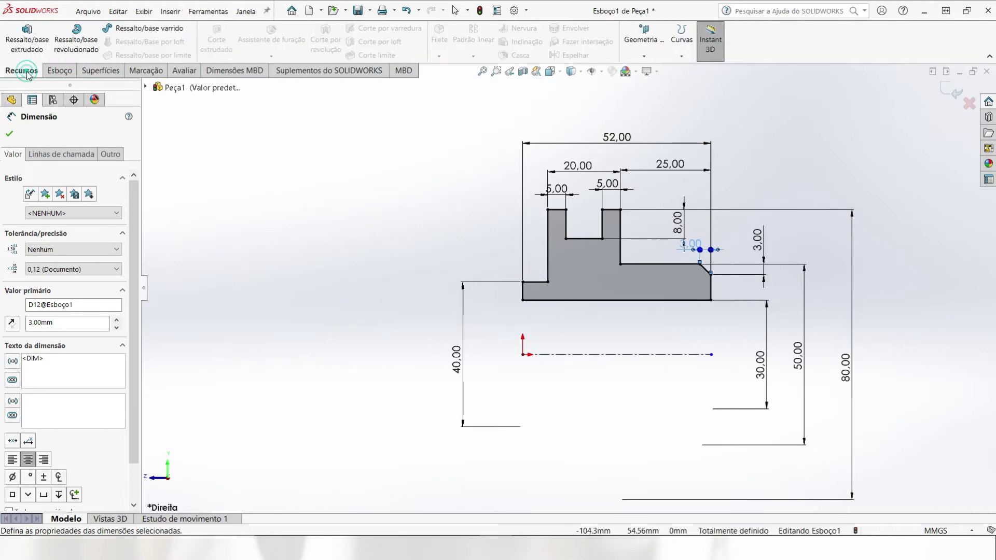
click(81, 44)
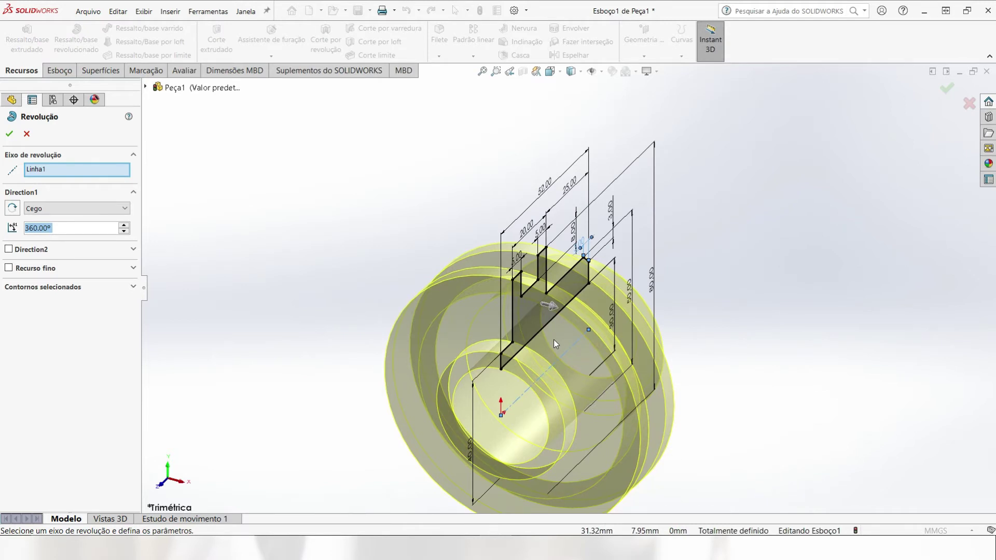
click(946, 91)
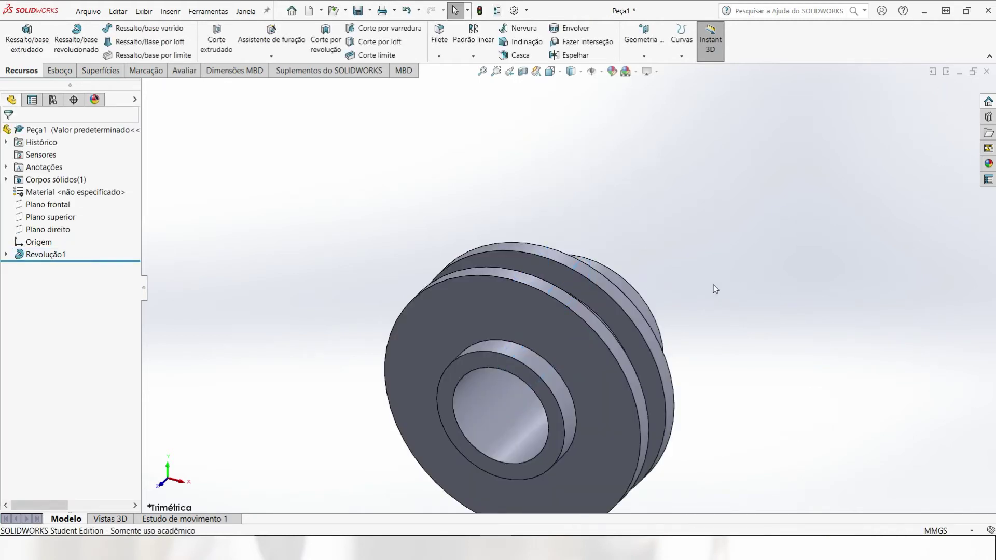
key(ctrl+7)
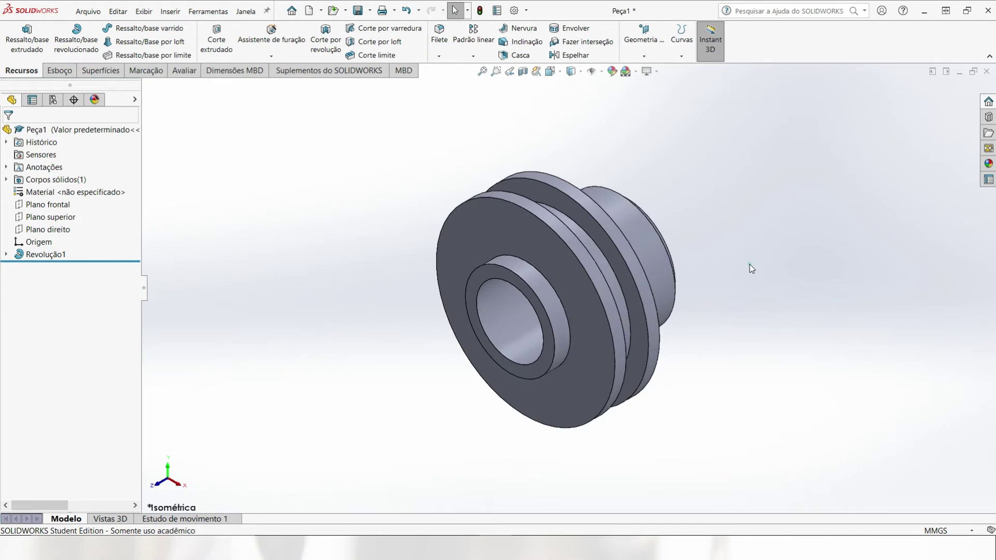
Step: Start an extruded cut sketch on Plano superior and draw a circle of about 4.9 mm radius on the hub, about 35.8 mm above the origin
click(52, 218)
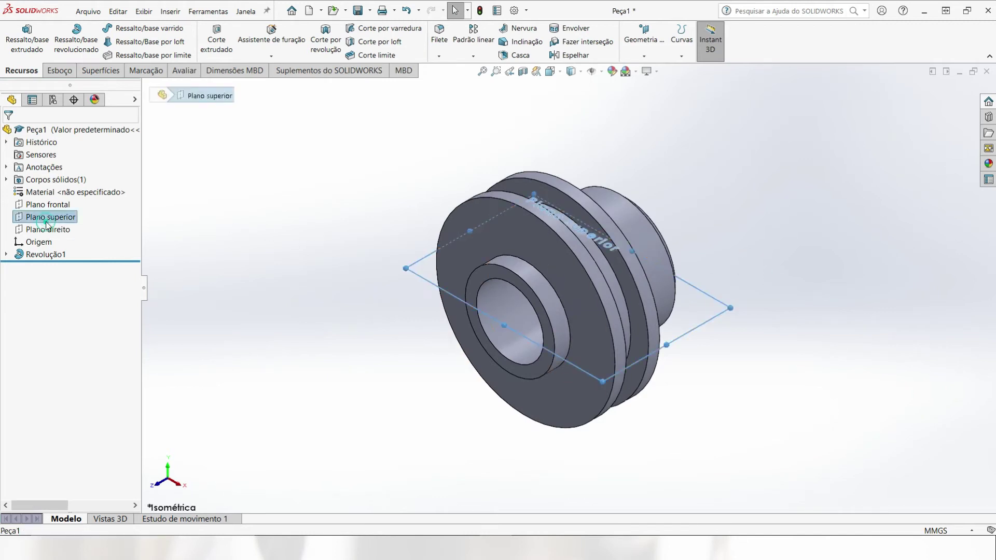
click(219, 50)
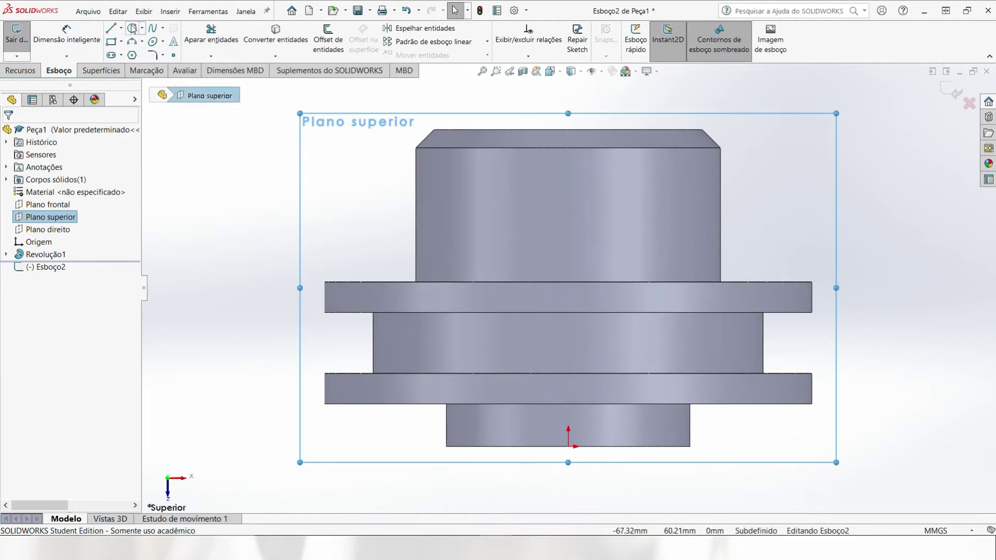
click(133, 29)
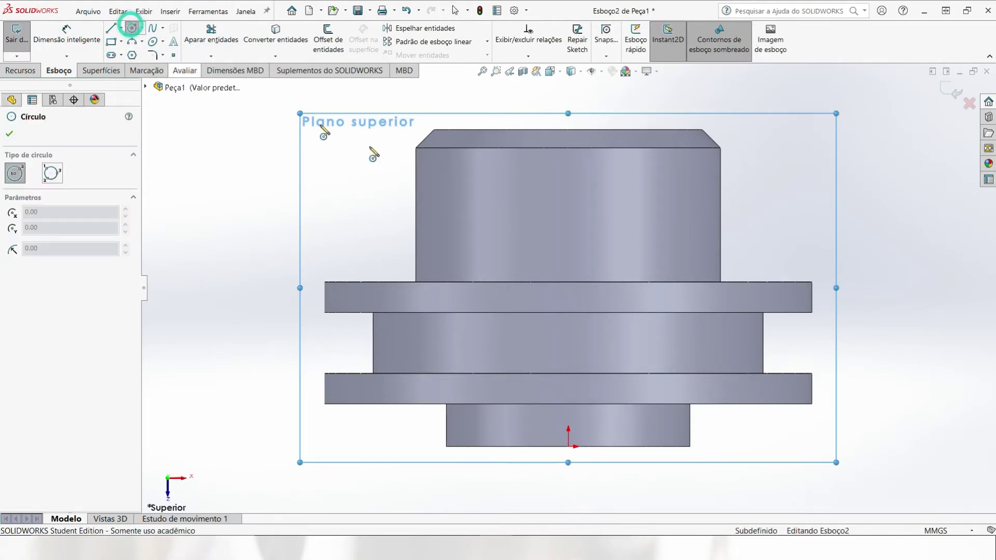
click(569, 228)
click(587, 211)
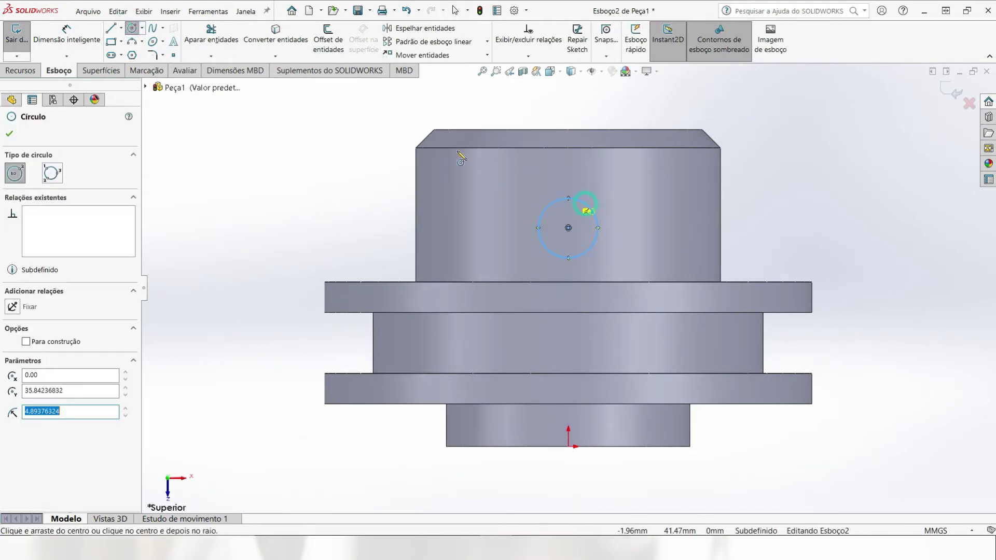
Step: Draw a vertical centerline from the circle's center to the origin
click(121, 28)
click(136, 50)
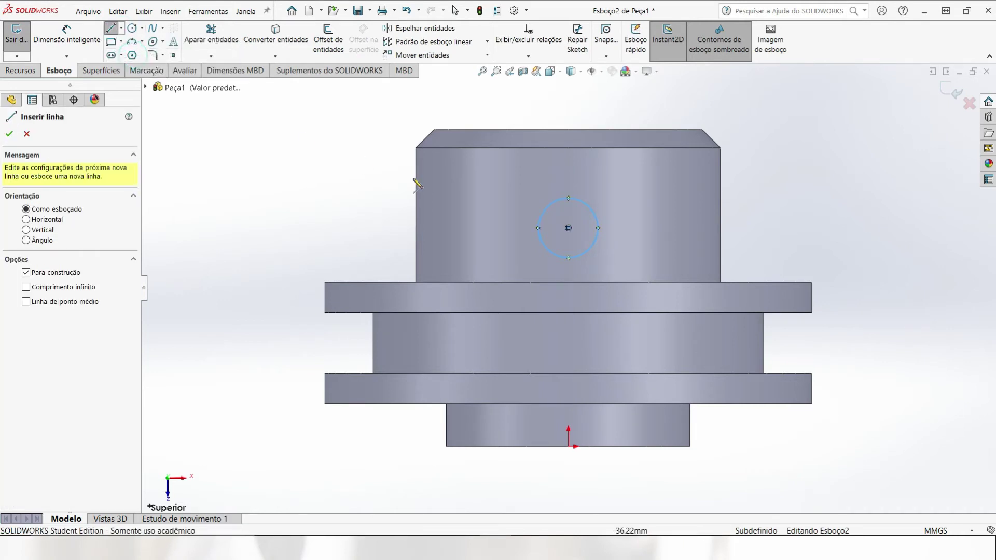
click(568, 229)
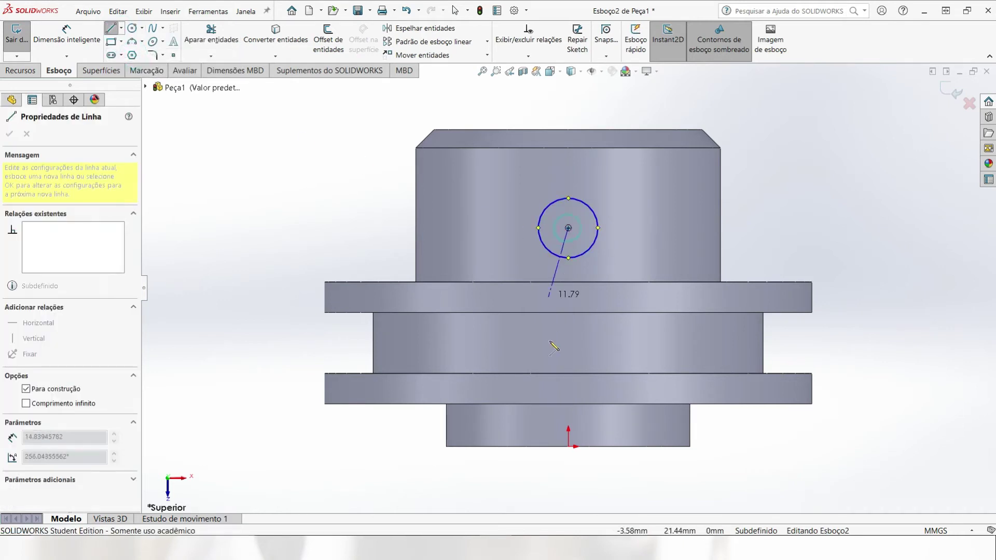
click(568, 446)
key(Escape)
key(Escape)
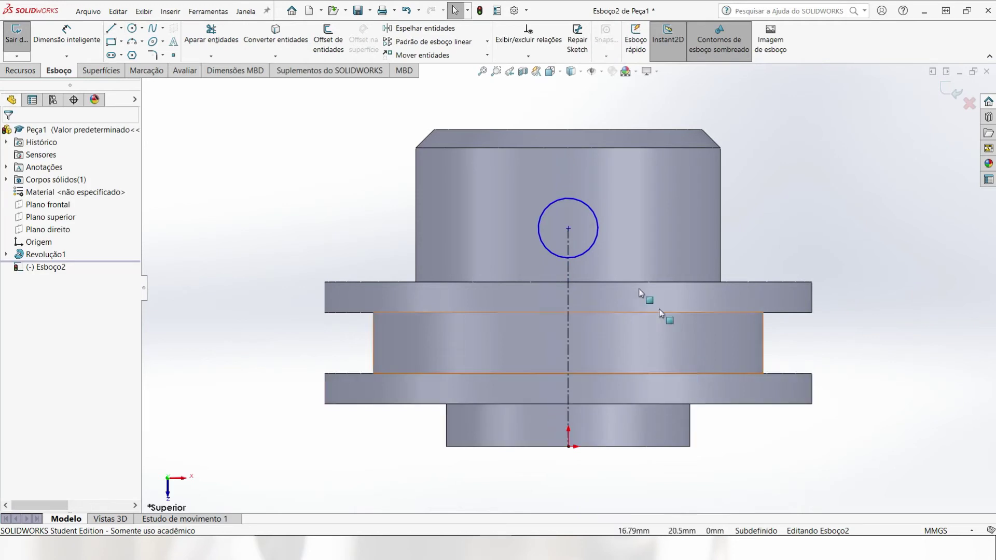
Step: Dimension the hub circle with a diameter of 4 mm
click(67, 45)
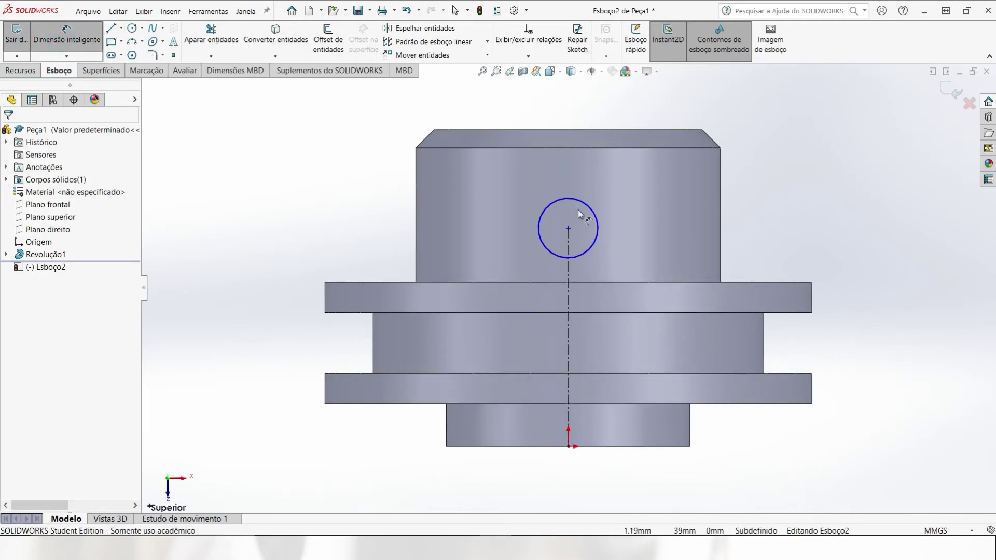
click(596, 217)
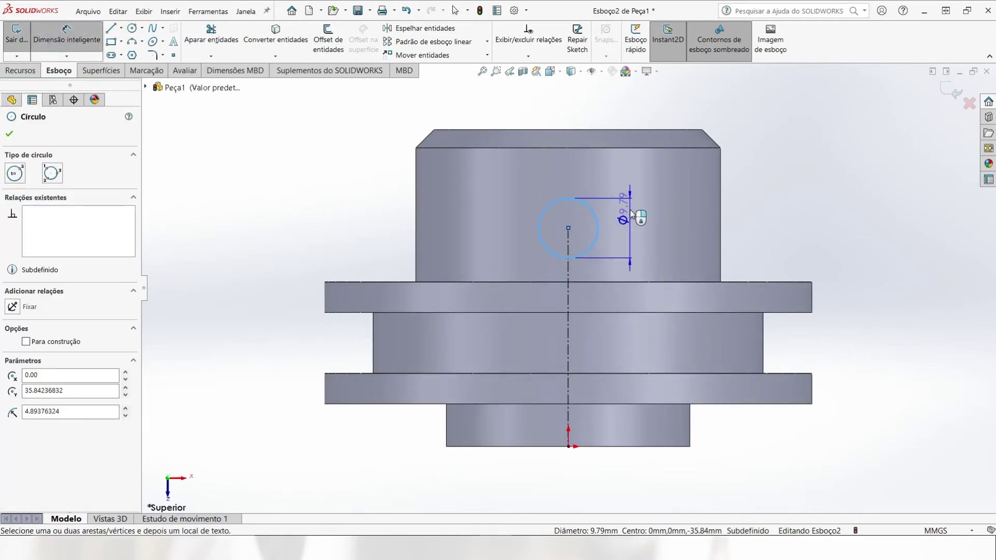
click(631, 212)
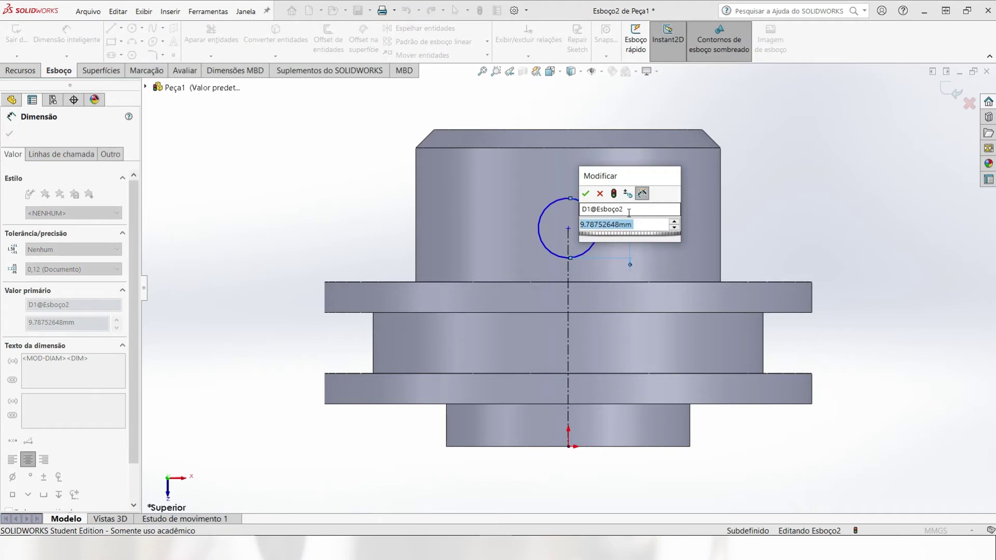
text(4)
key(Return)
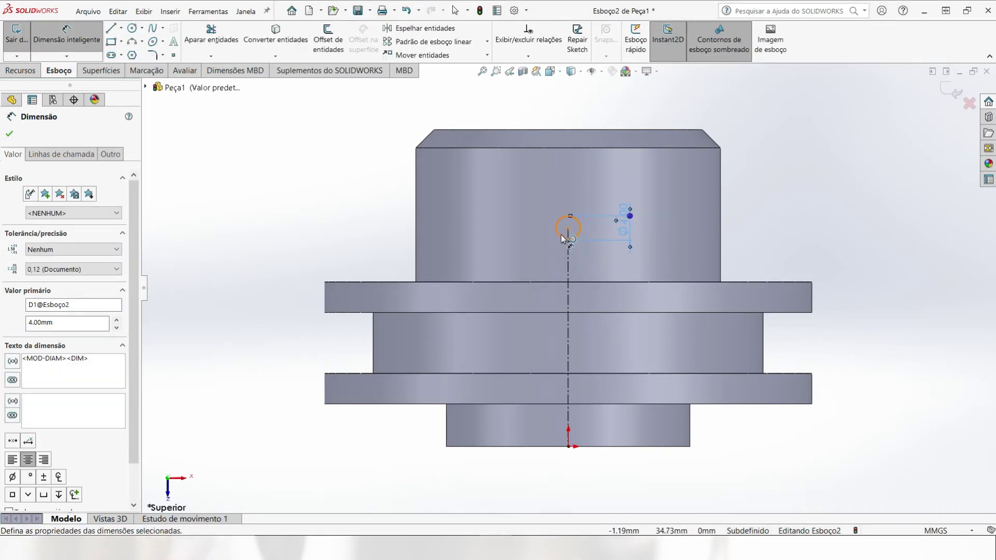
Step: Dimension the circle's center 10 mm from the hub's upper end edge
click(557, 233)
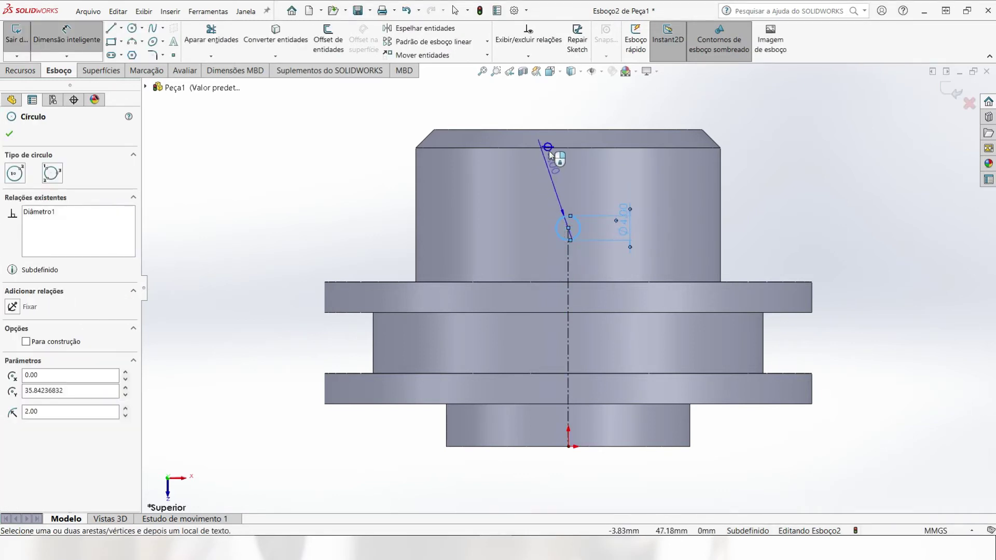
click(558, 130)
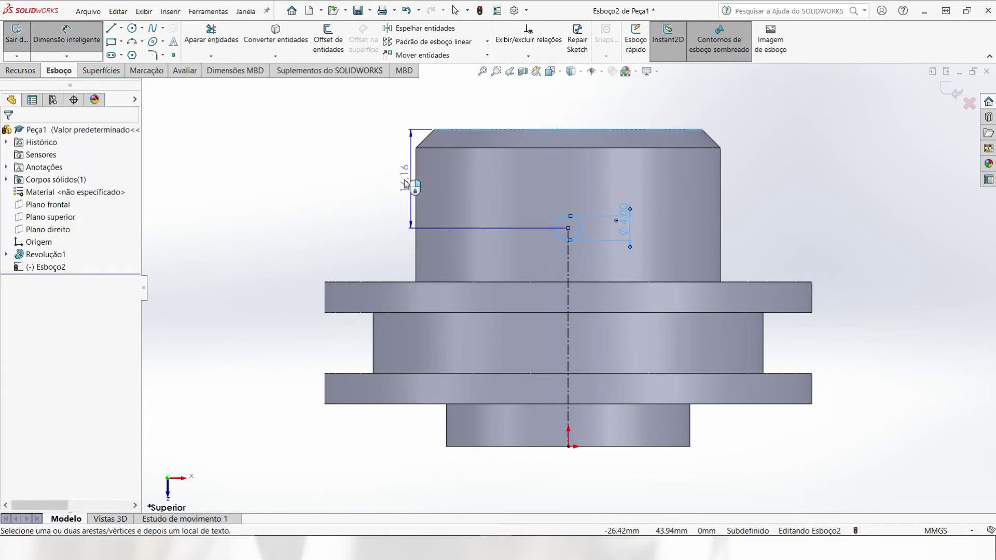
click(380, 200)
text(10)
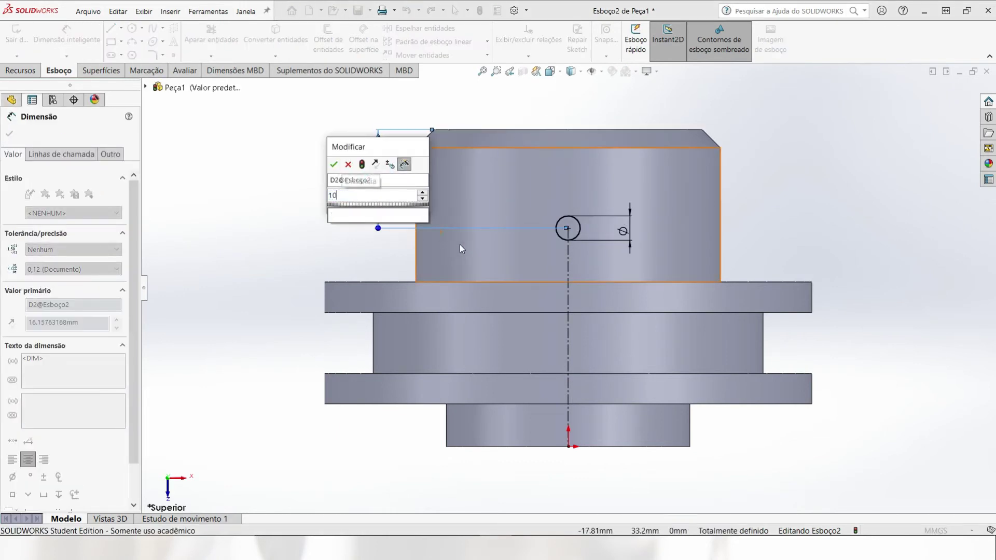
key(Return)
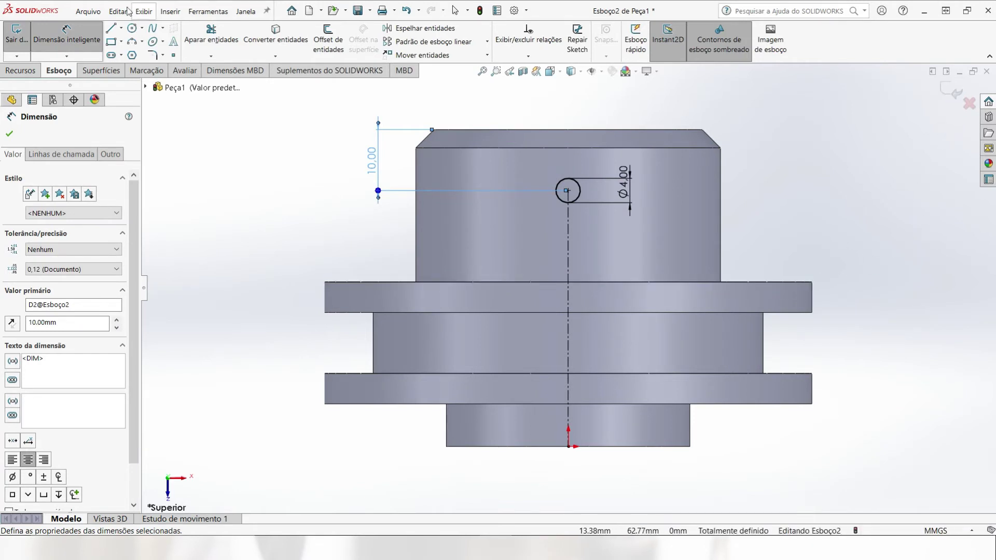
Step: Cut the circle through the hub wall as an extruded cut with the Passante end condition
click(20, 71)
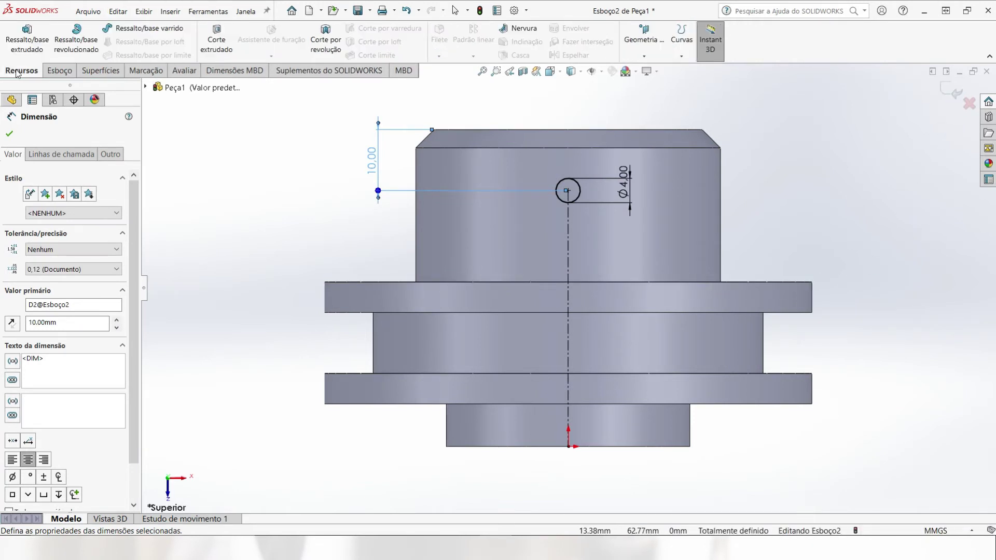
click(225, 48)
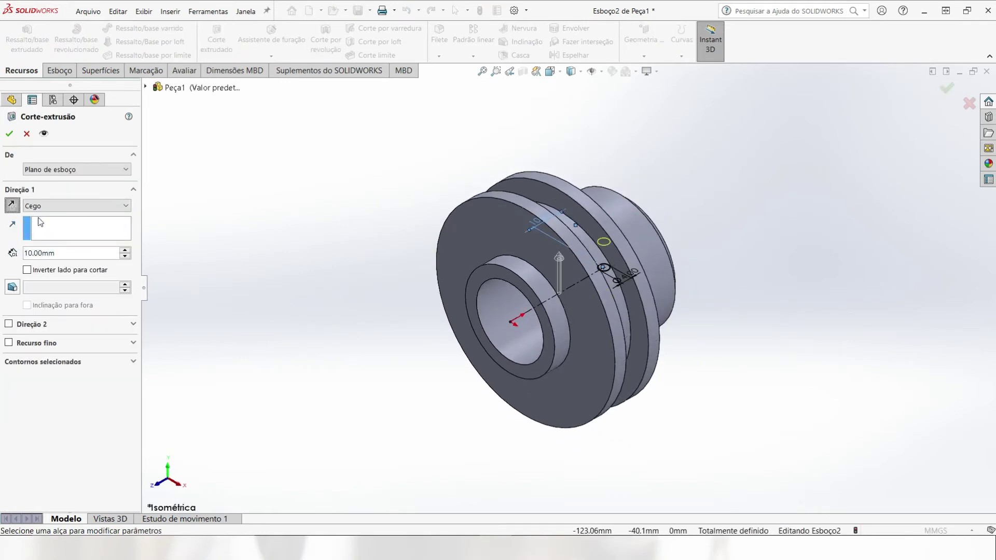
click(60, 206)
click(54, 227)
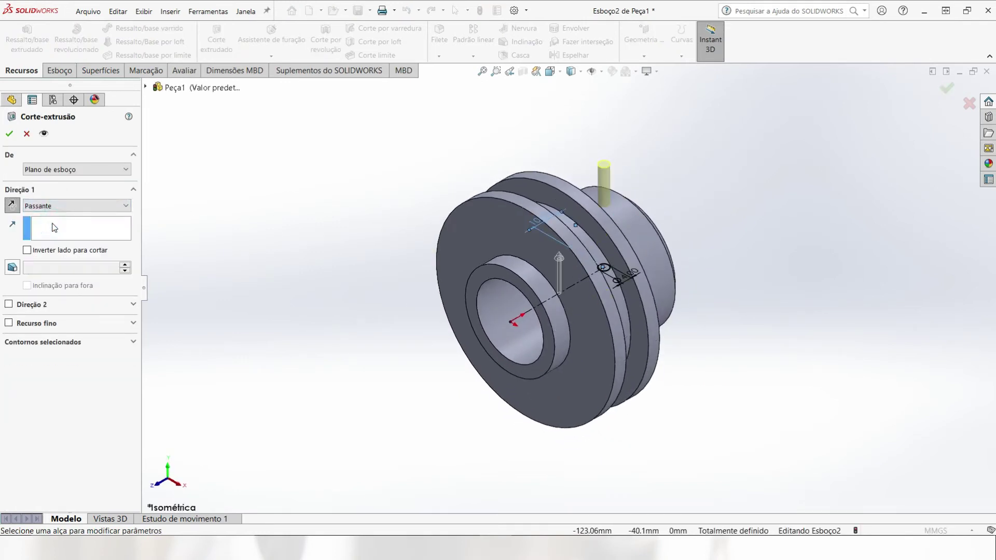
middle_drag(537, 232, 461, 230)
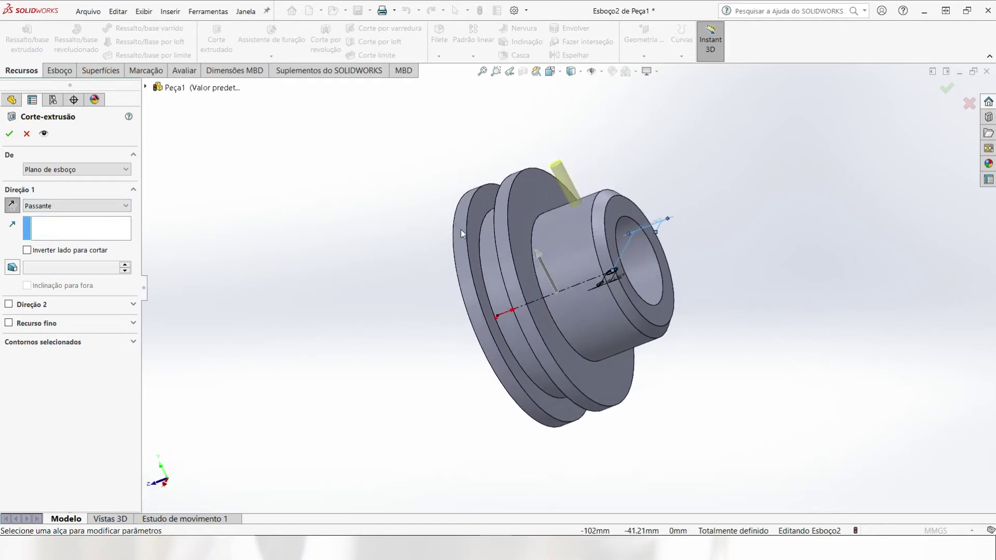
click(10, 134)
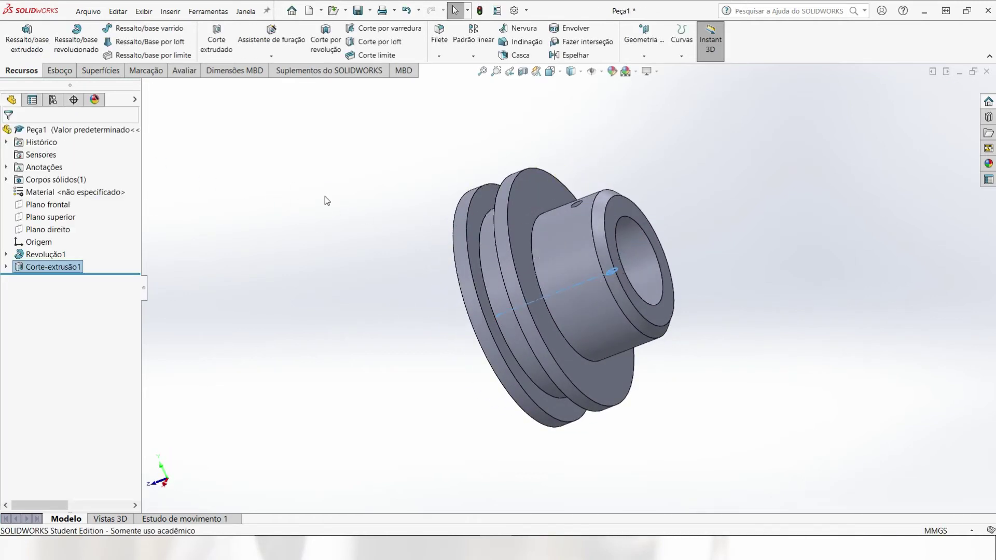
Step: Start the Hole Wizard on the large flange's outer face with a plain Ansi Metric hole of type Tamanhos de broca
middle_drag(322, 198, 459, 207)
click(547, 232)
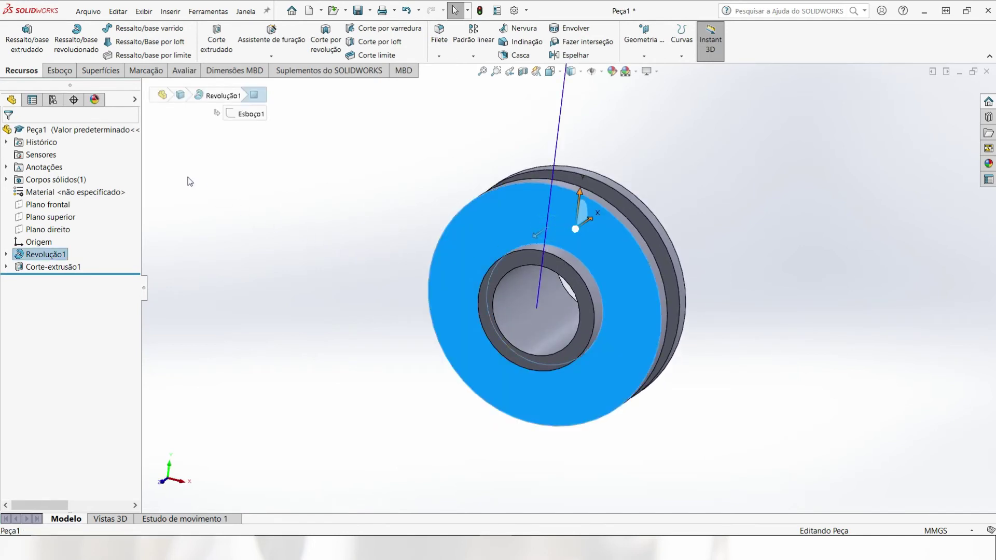
click(281, 48)
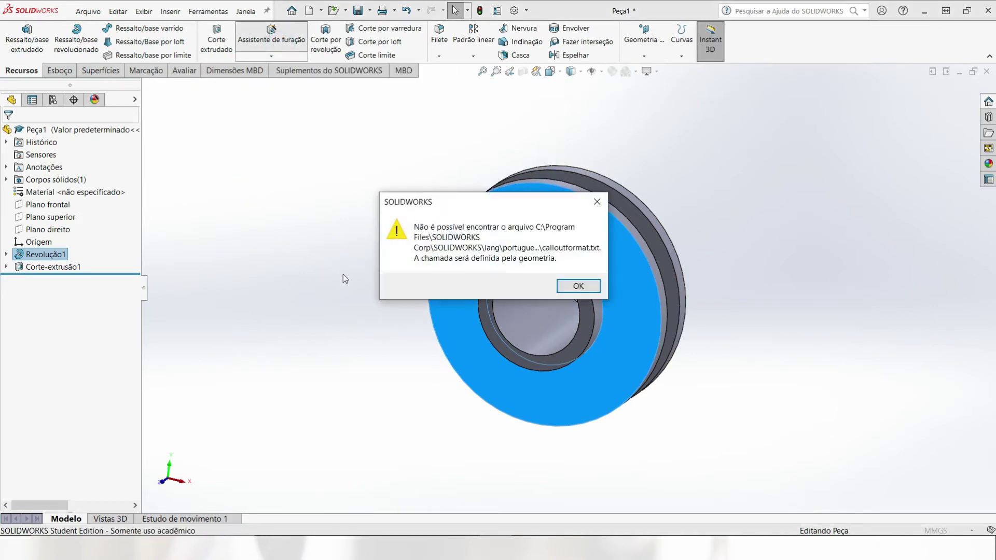
click(573, 288)
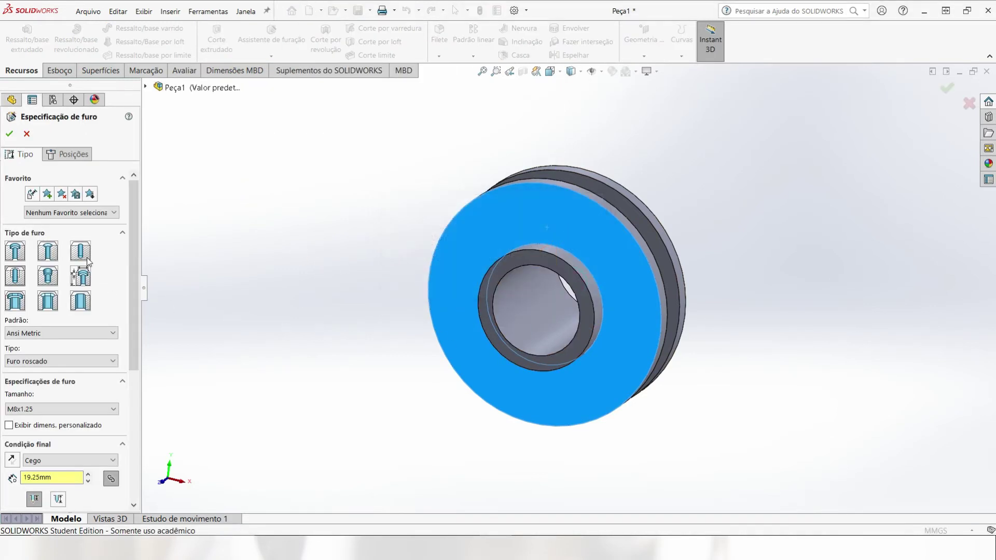
click(81, 302)
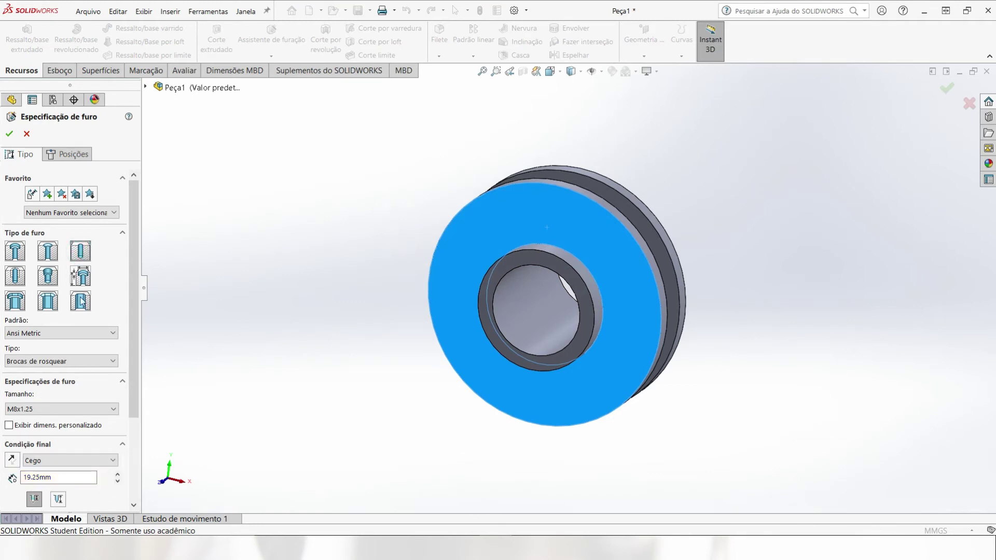
click(81, 362)
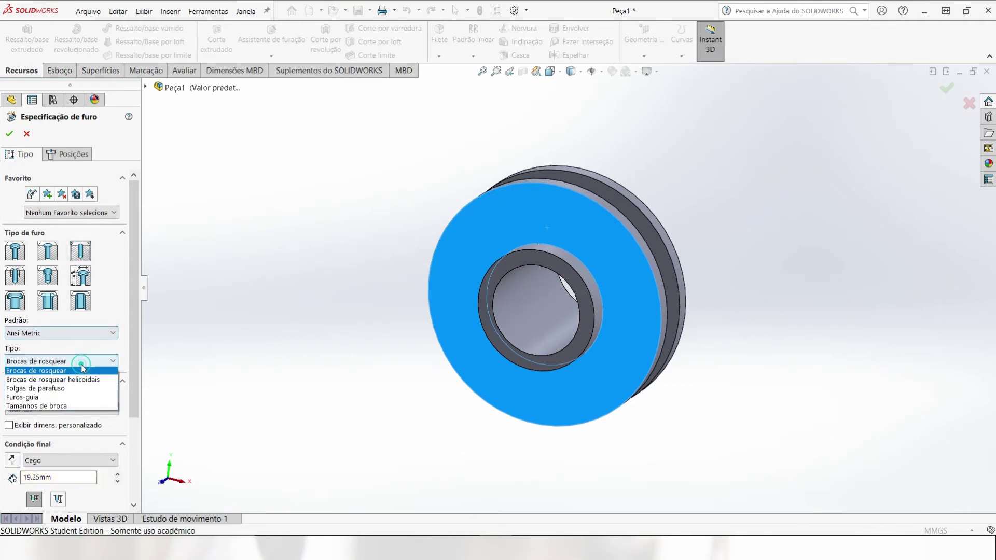
click(66, 409)
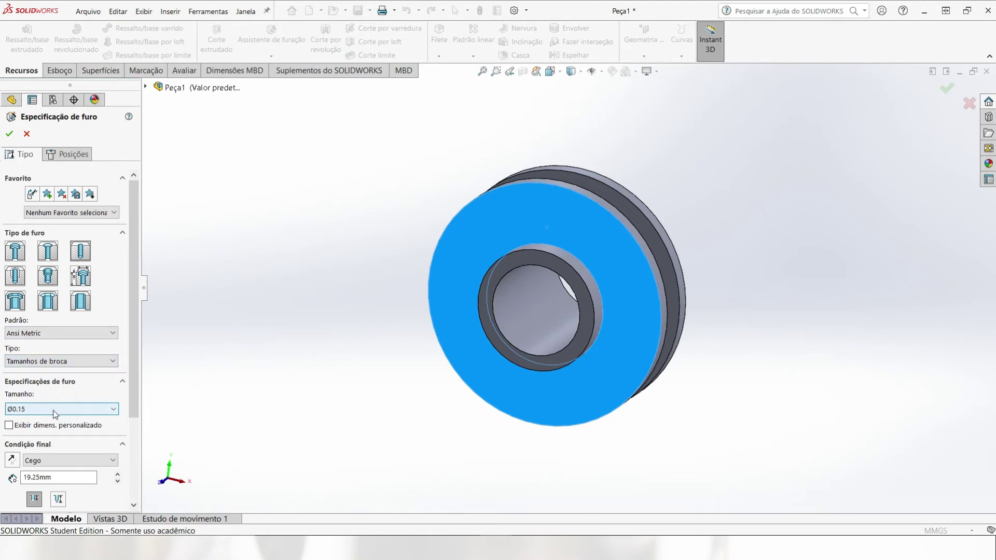
Step: Set the hole size to Ø5.0 and its blind (Cego) depth to 10 mm
click(54, 412)
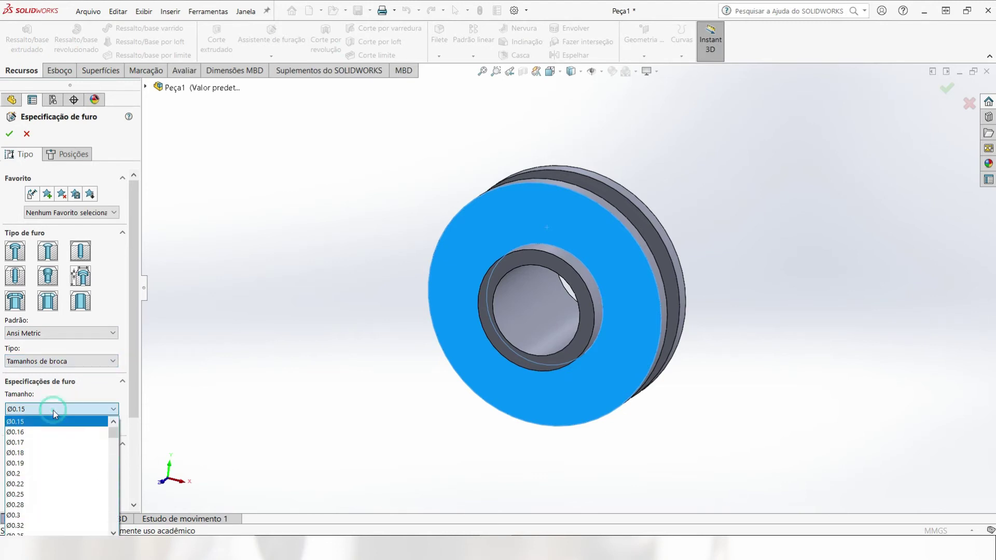
scroll(63, 462, down, 3)
scroll(63, 461, down, 11)
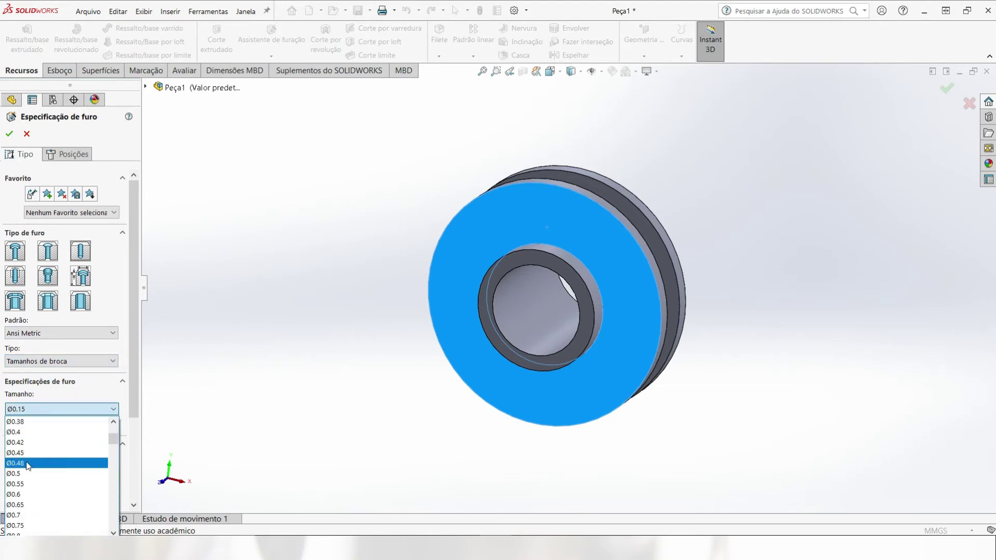
scroll(54, 467, down, 10)
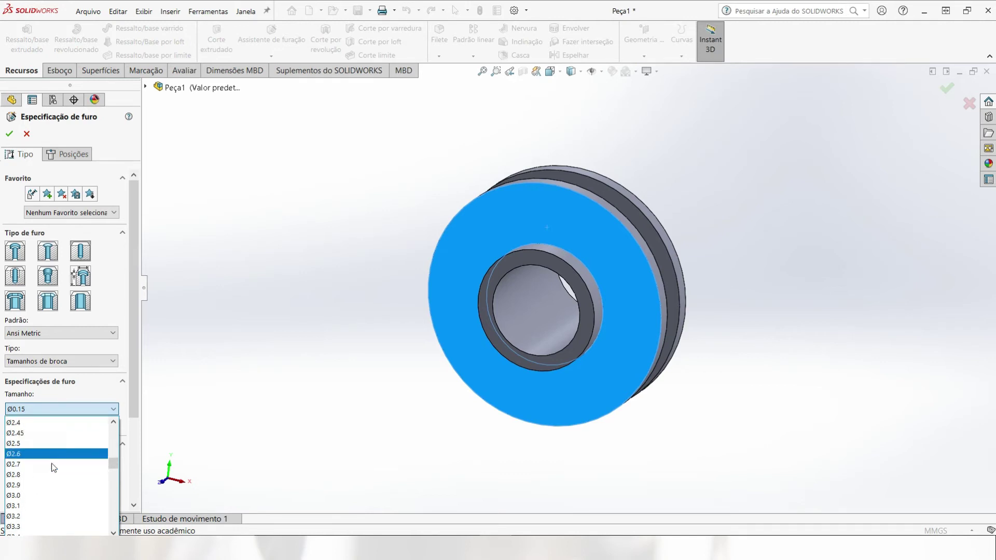
scroll(54, 468, down, 2)
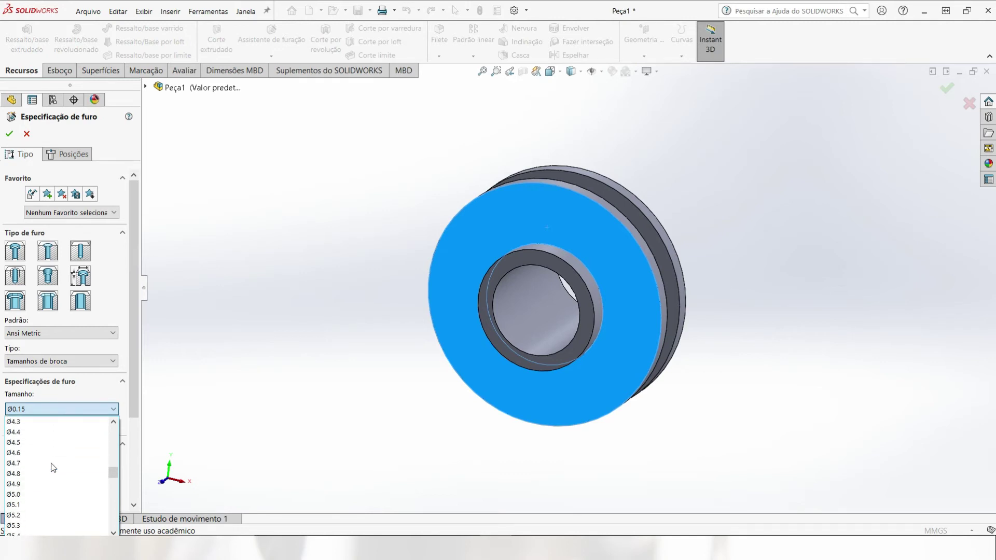
click(33, 495)
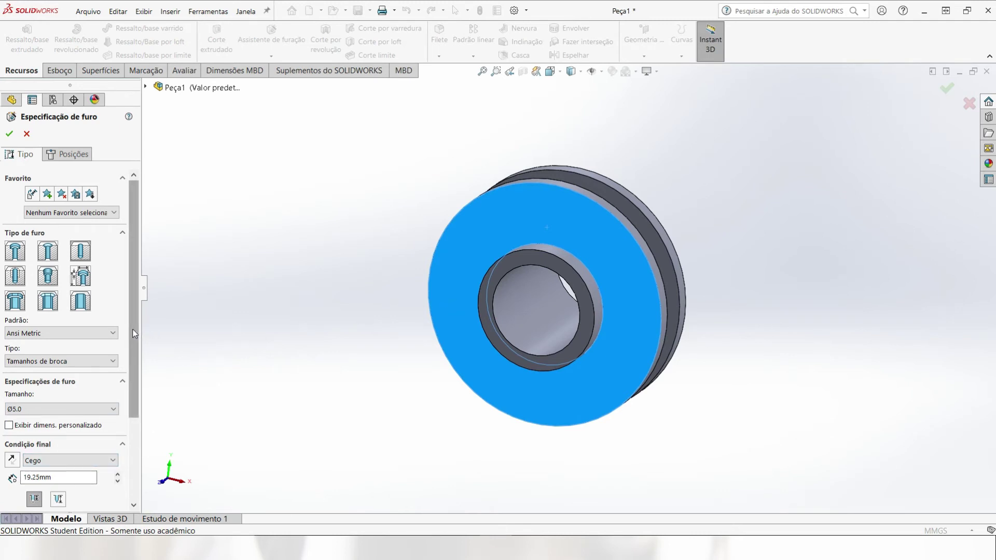
scroll(136, 338, down, 5)
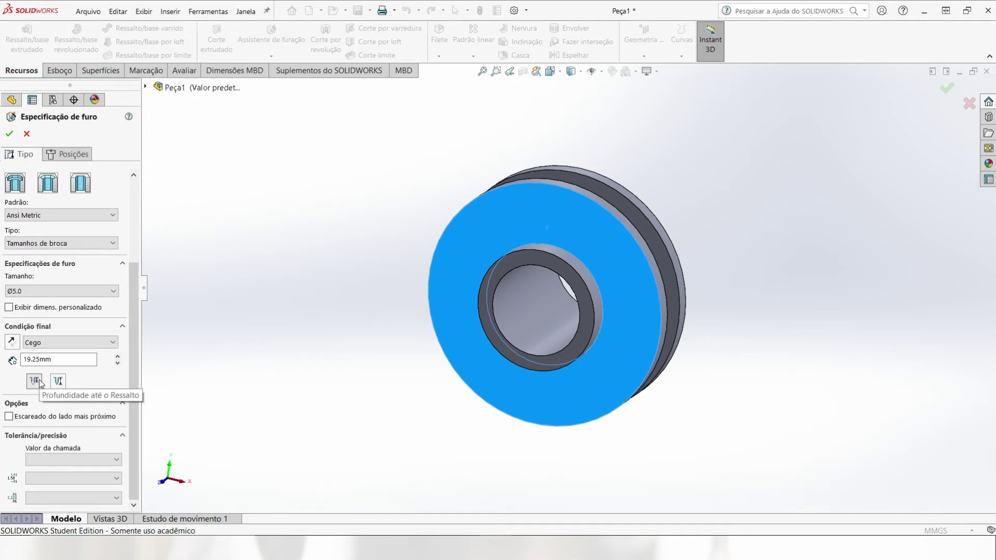
drag(55, 359, 29, 360)
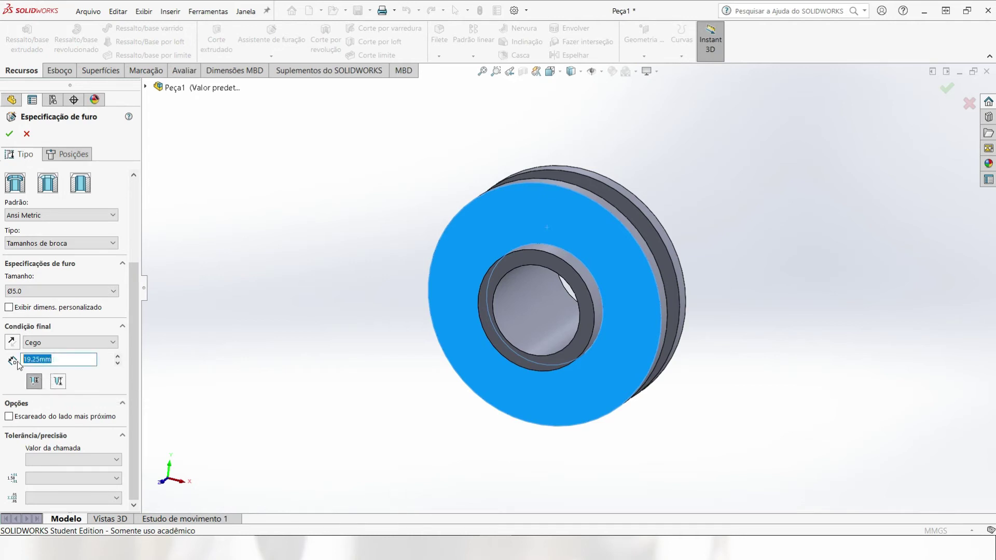
click(212, 364)
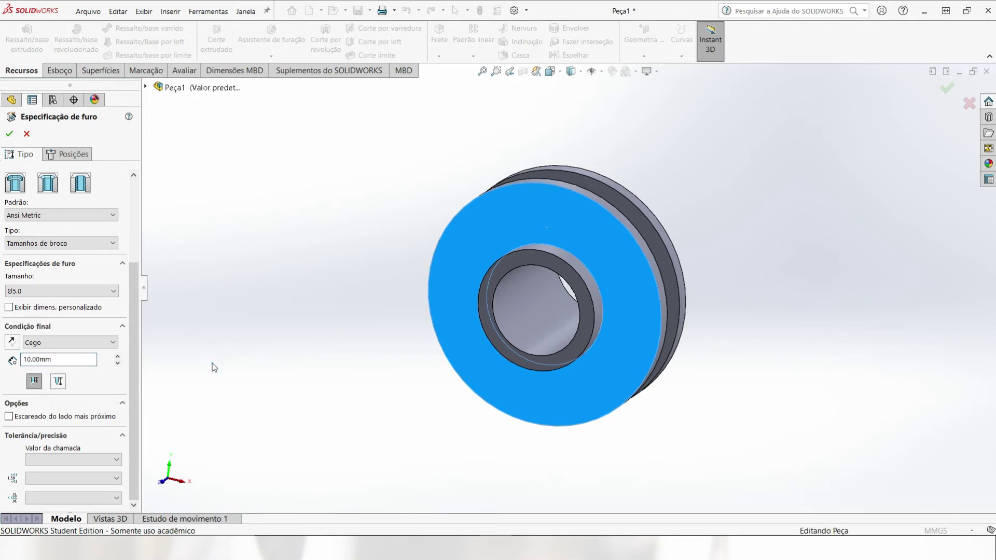
Step: Place one hole on the flange face, about 29.3 mm directly above the origin
click(68, 153)
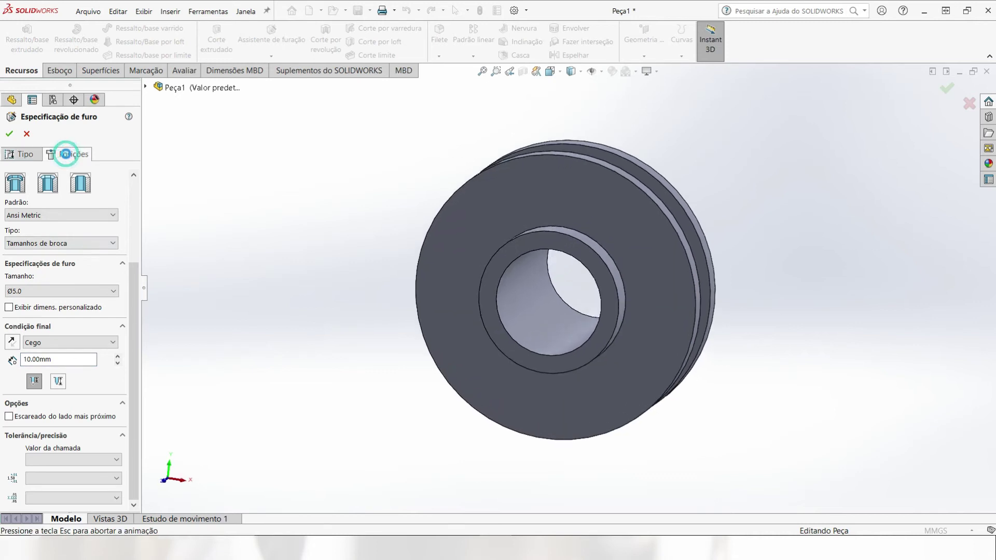
click(556, 212)
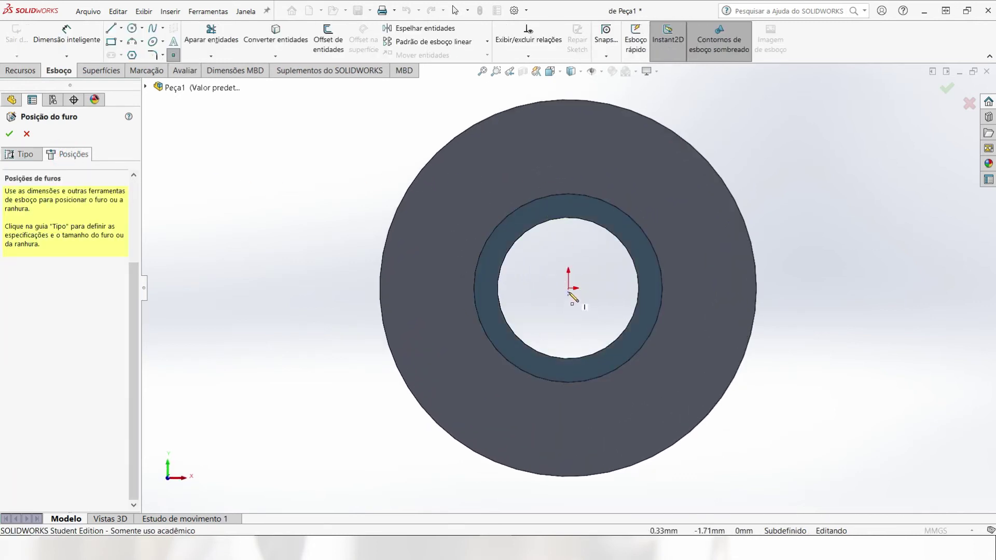
click(569, 151)
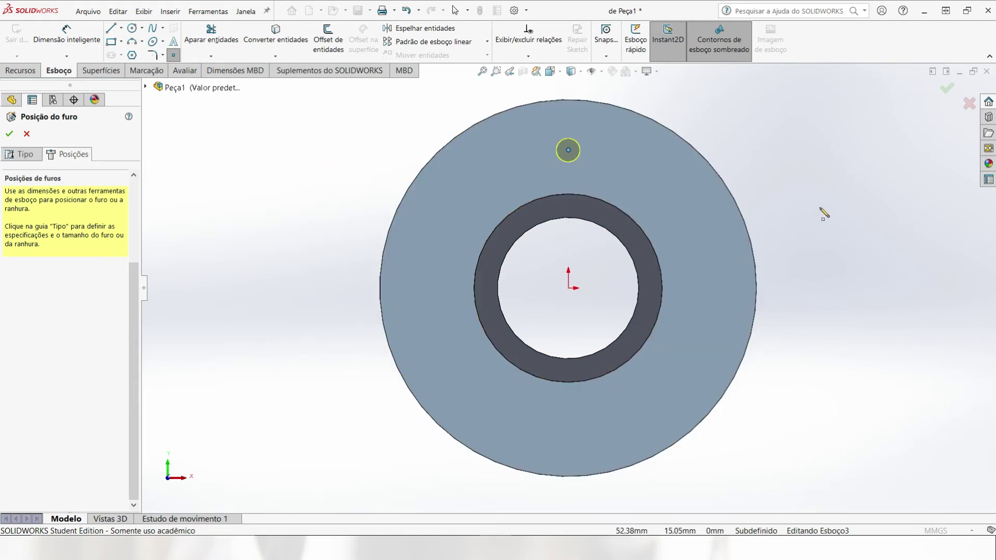
Step: Draw a vertical centerline from the hole's center to the origin
click(122, 28)
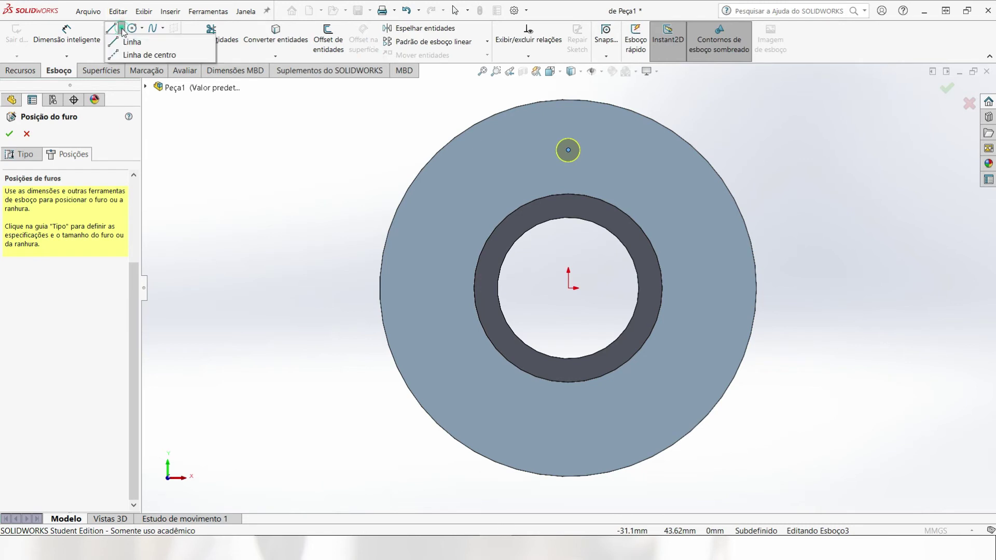
click(132, 54)
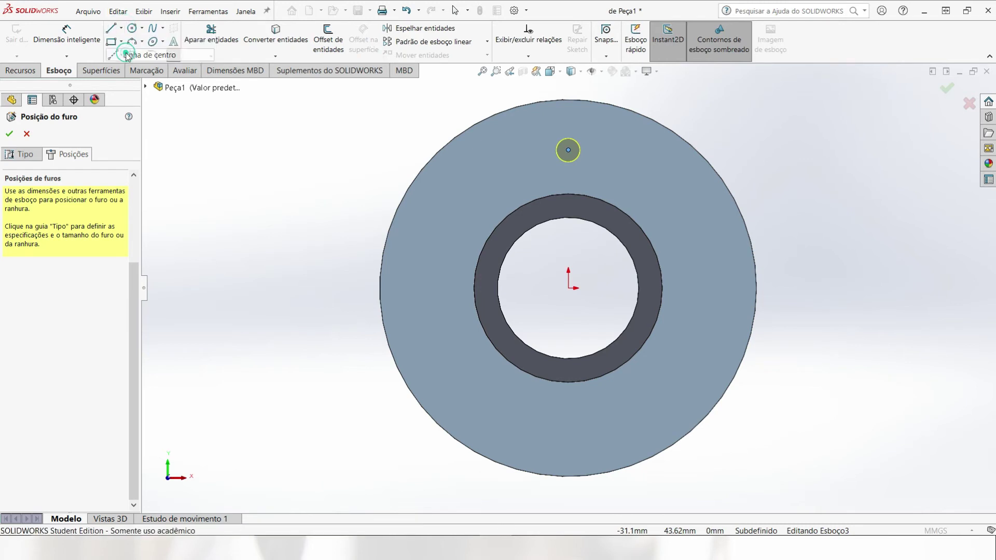
click(569, 151)
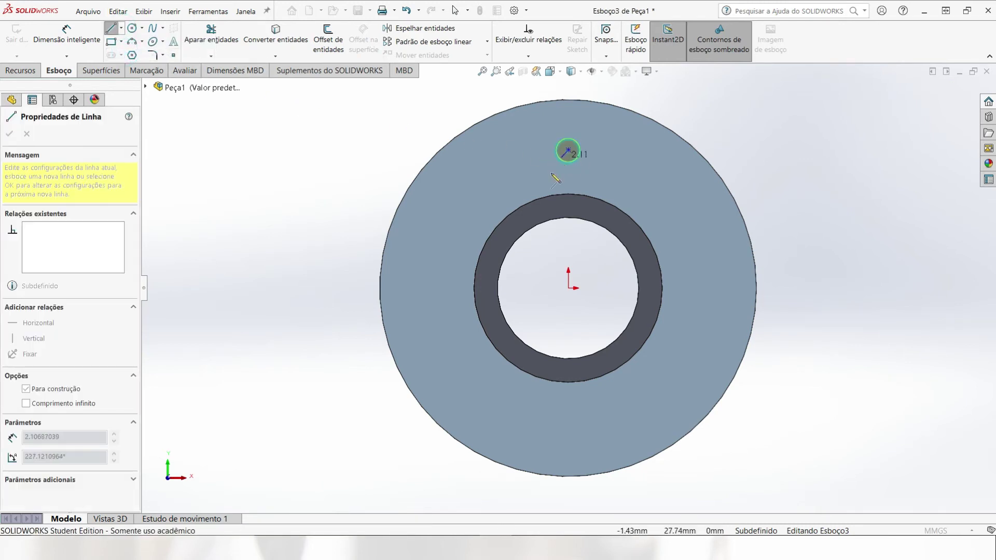
click(569, 289)
key(Escape)
Step: Dimension the centerline between the hole's center and the origin as 26 mm and finish the flange hole
click(66, 35)
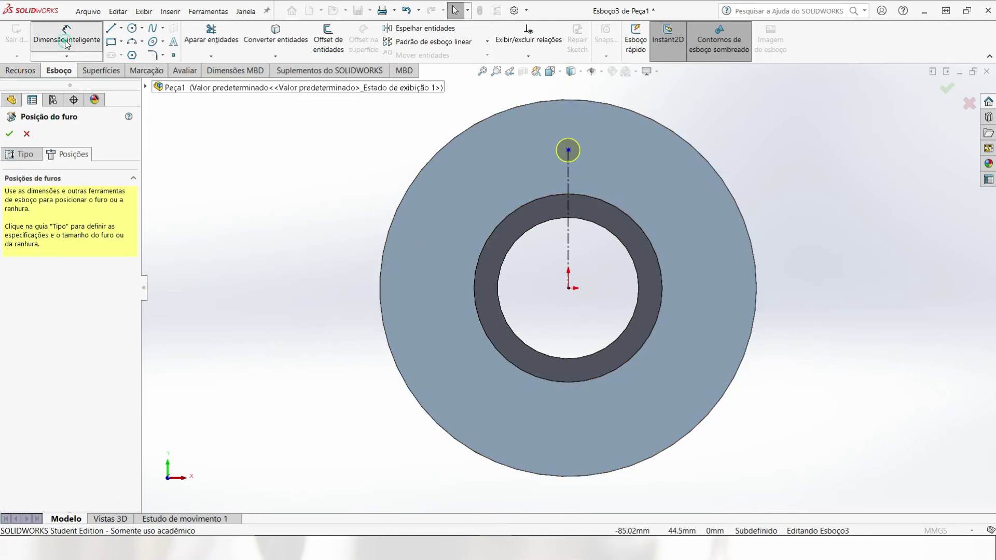
click(568, 177)
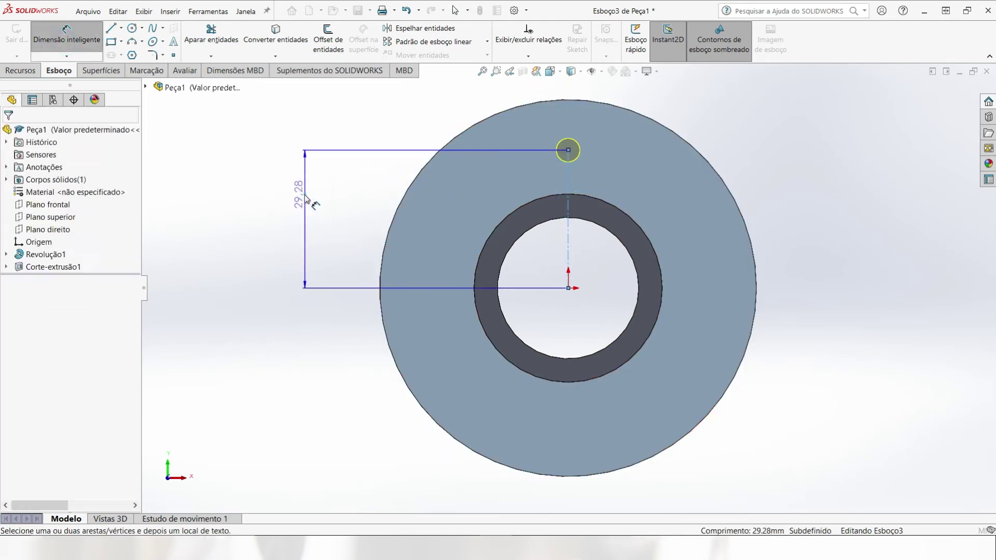
click(306, 196)
text(26)
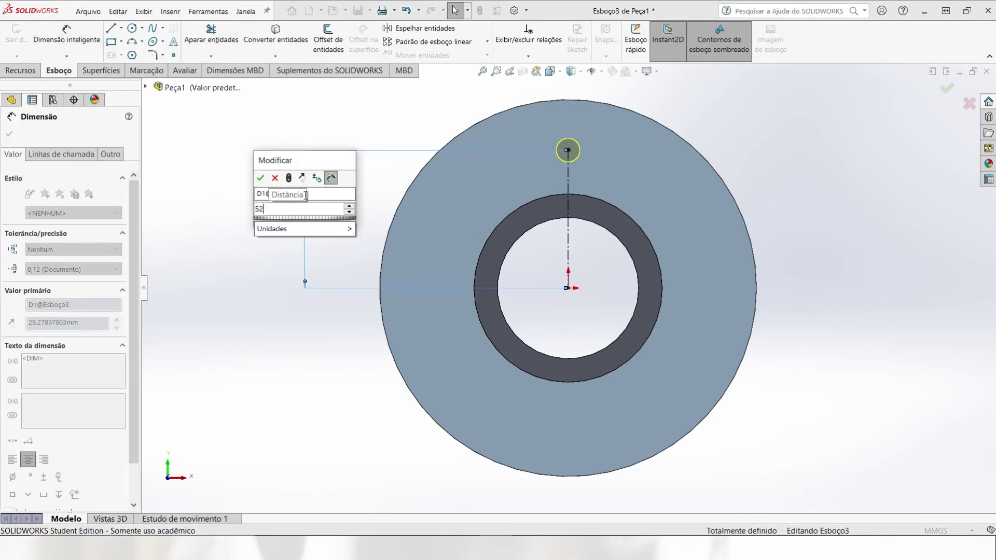
key(Return)
key(Escape)
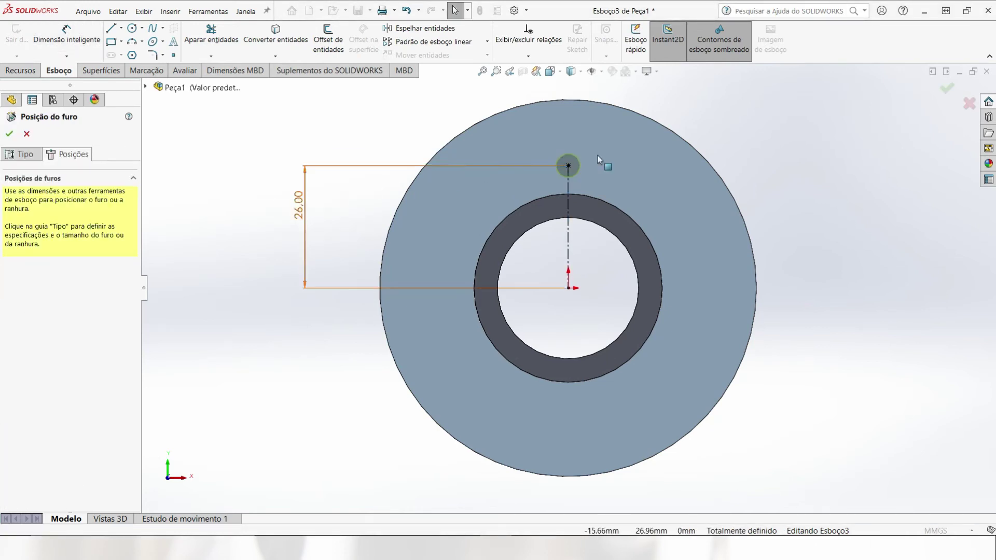
click(947, 91)
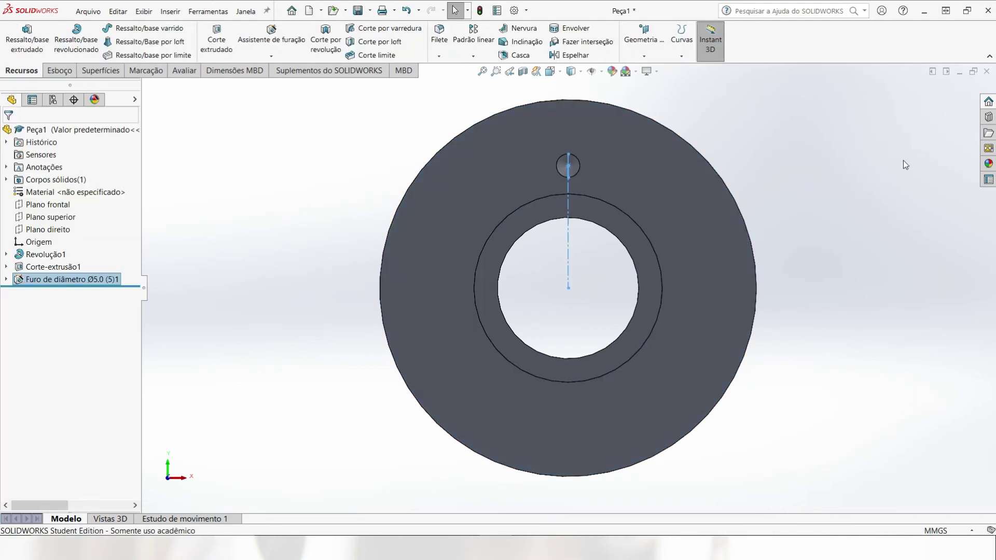
Step: Inspect the blind flange hole in a section view on the right plane (Plano direito), and turn the section view off
middle_drag(894, 170, 849, 258)
key(f)
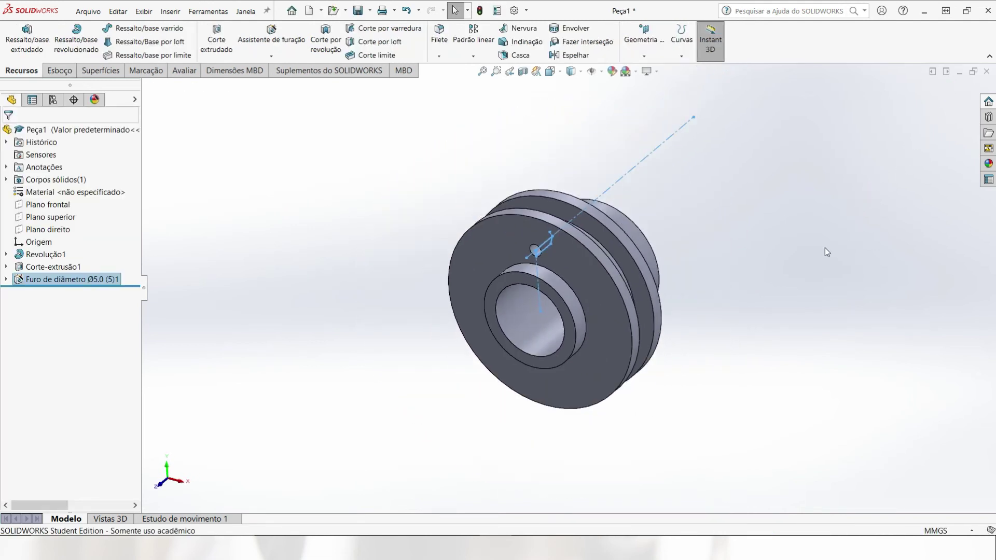
click(825, 247)
click(523, 72)
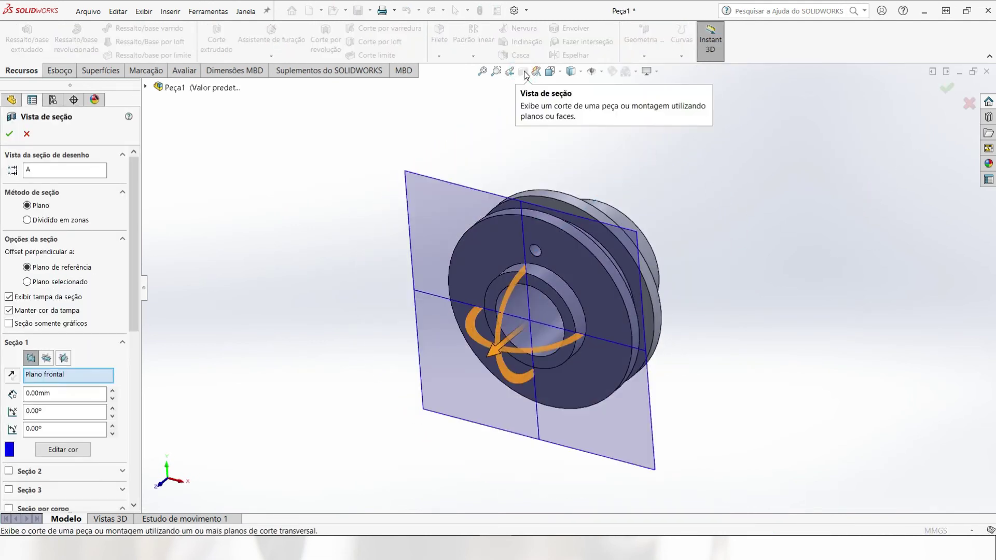
click(64, 359)
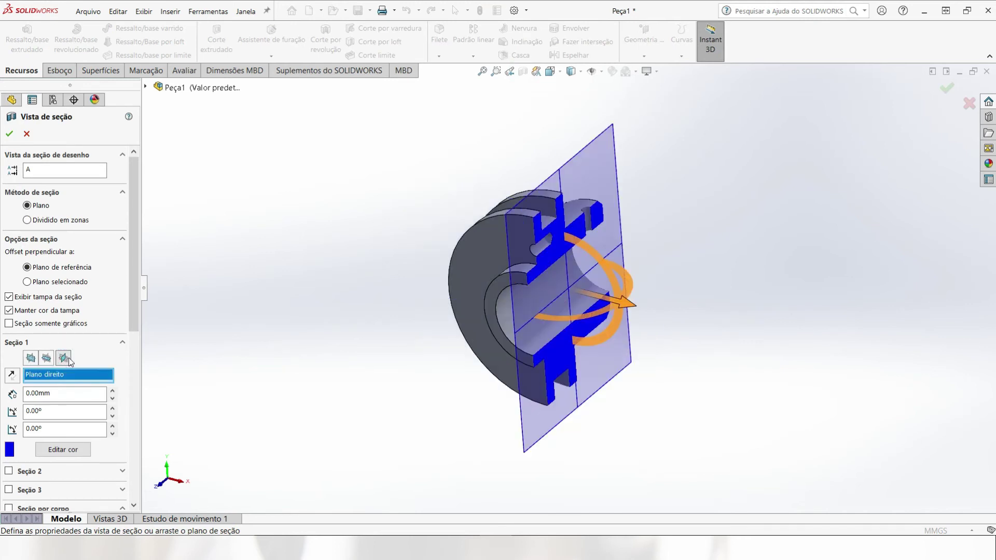
click(950, 92)
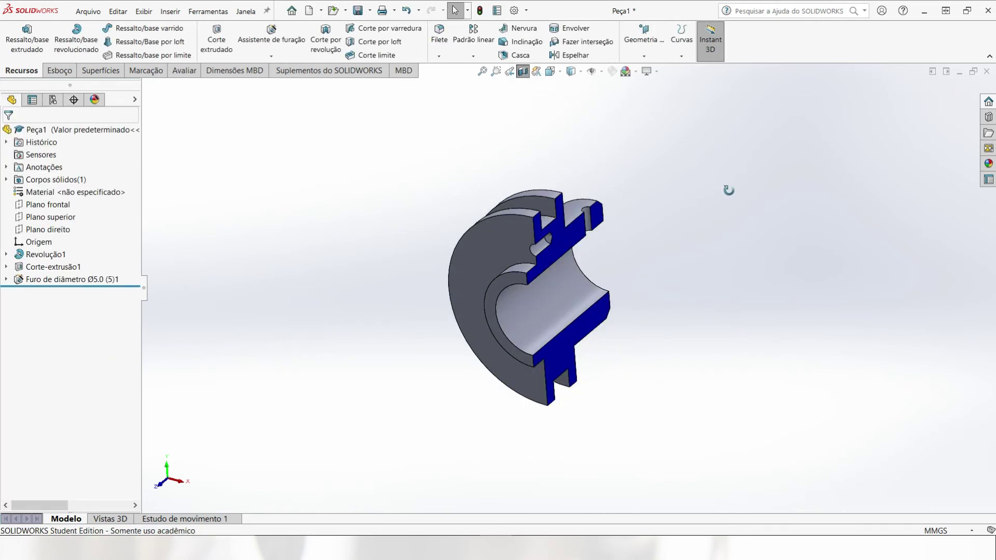
middle_drag(727, 186, 539, 222)
scroll(540, 222, down, 5)
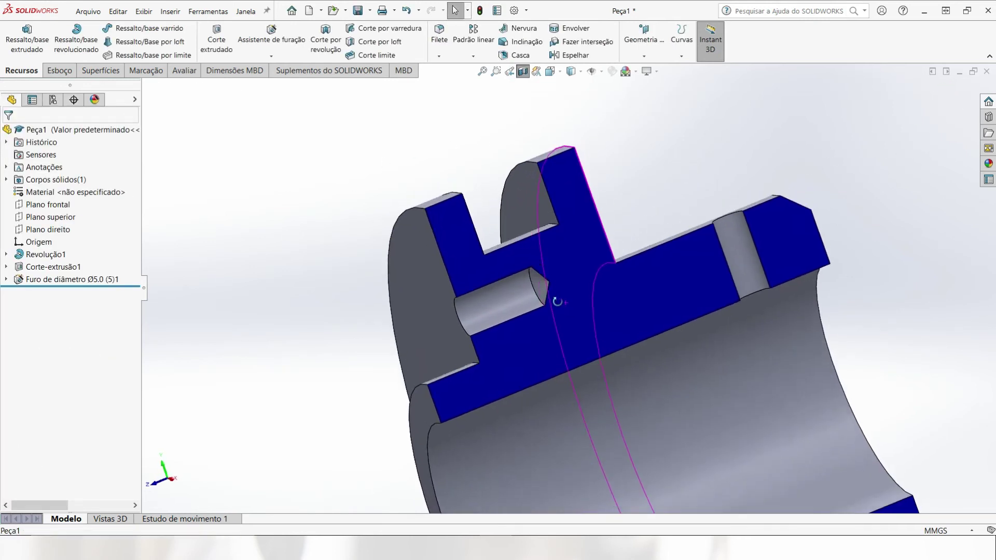
scroll(572, 296, up, 5)
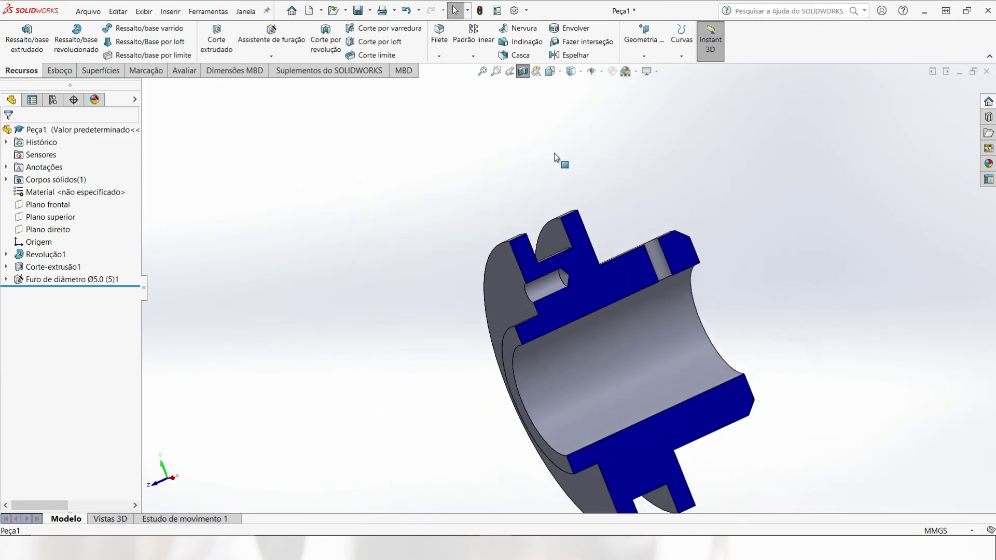
click(523, 71)
scroll(602, 216, up, 5)
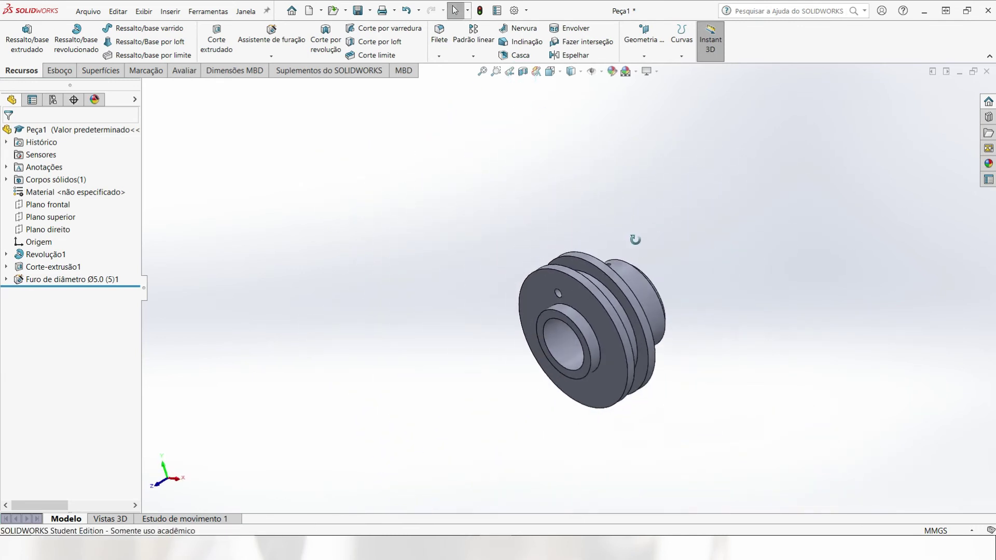
Step: Start a circular pattern of the Ø5.0 flange hole, using the central bore's cylindrical face as the rotation reference
scroll(699, 371, down, 3)
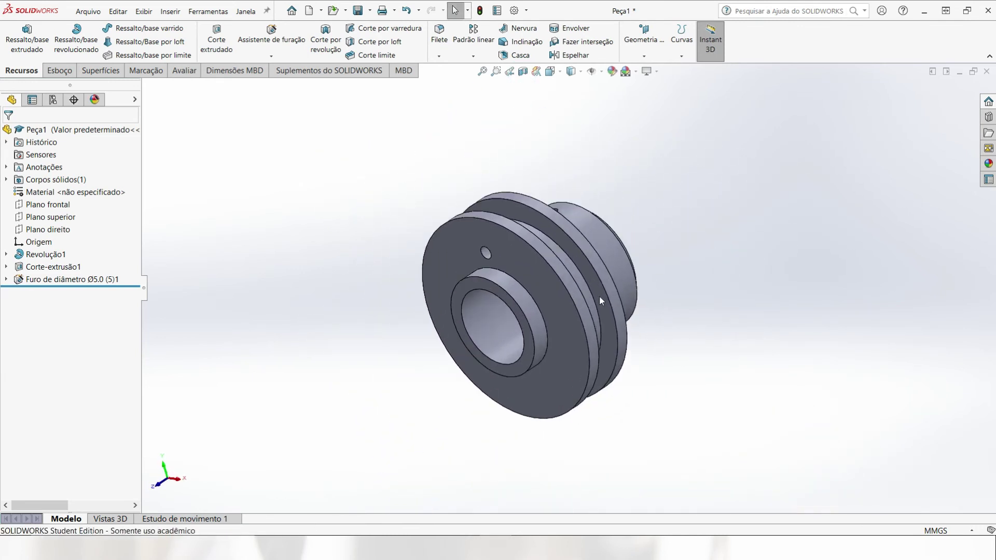
click(478, 59)
click(479, 83)
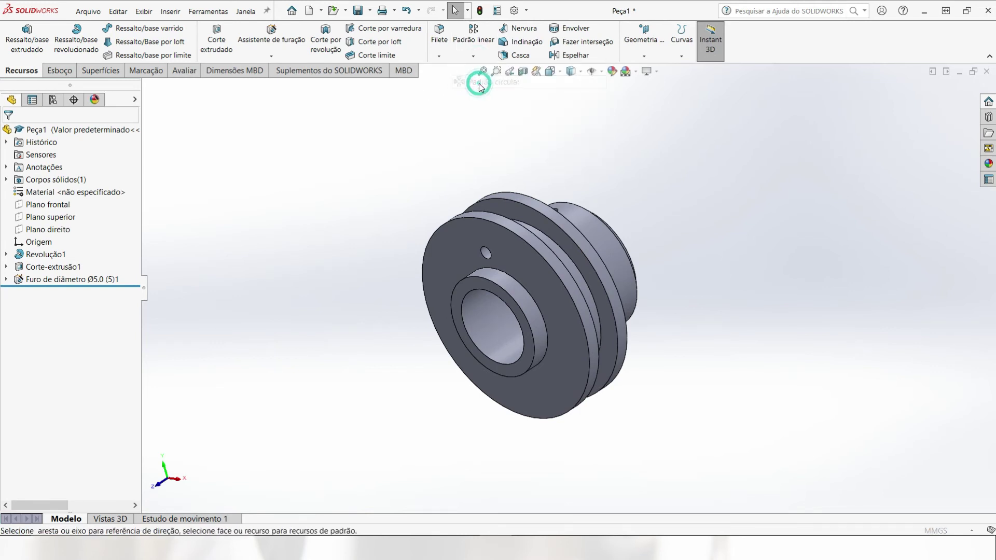
click(83, 172)
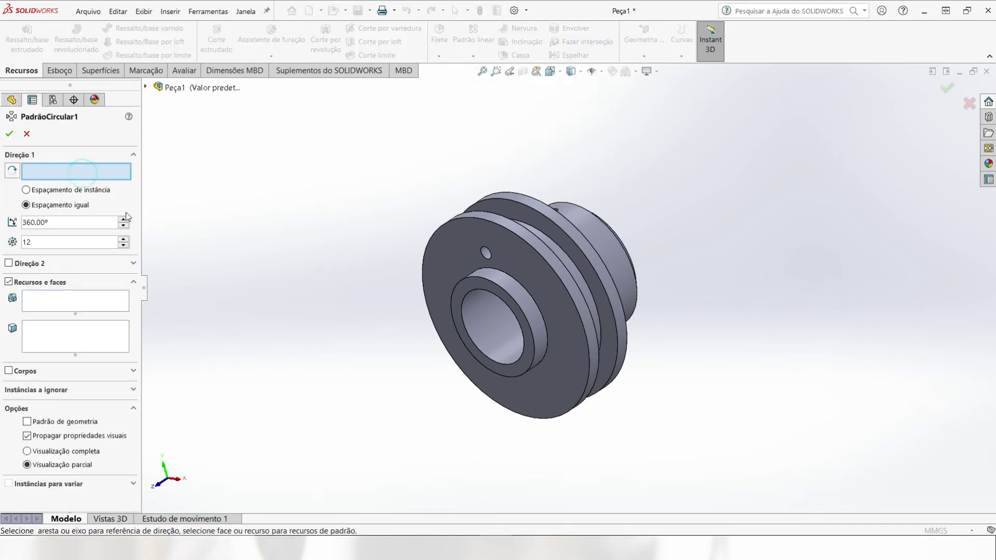
click(487, 334)
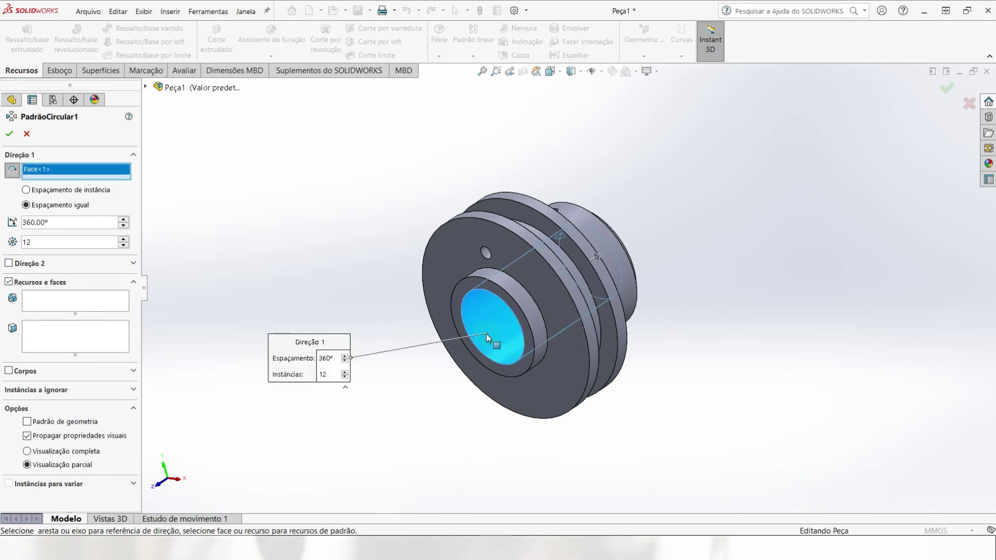
click(52, 304)
scroll(487, 249, down, 3)
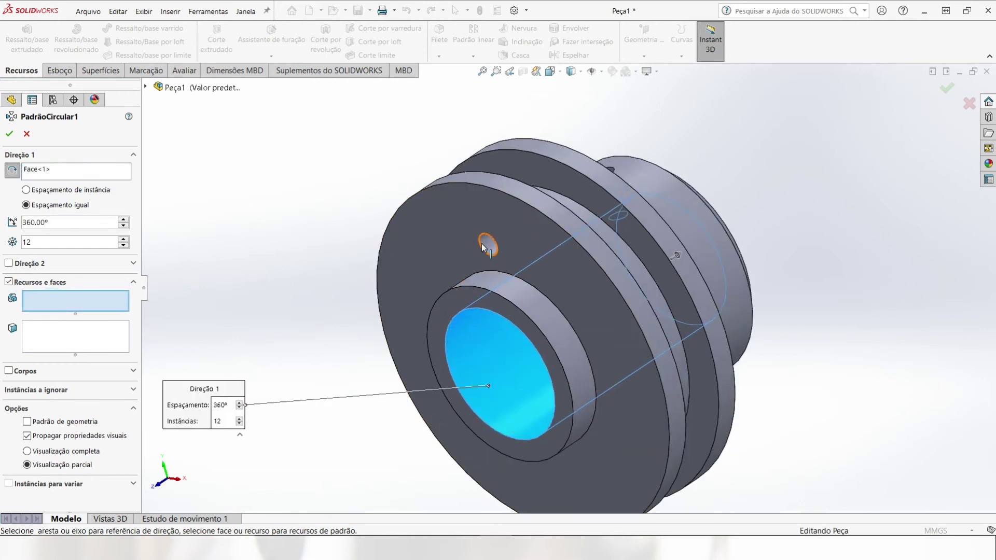
click(487, 247)
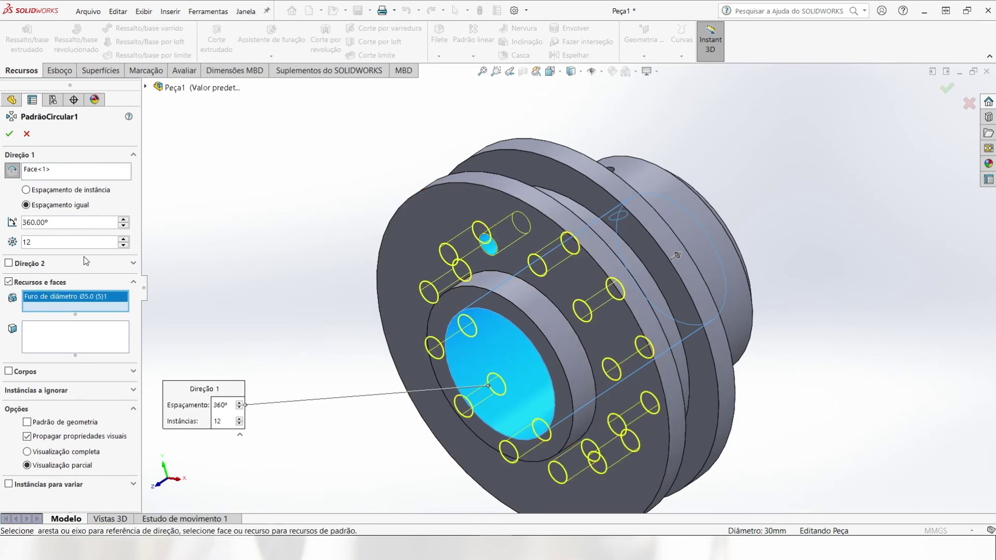
Step: Set the circular pattern to 8 equally spaced instances over 360° and create it
click(123, 246)
click(123, 246)
click(123, 246)
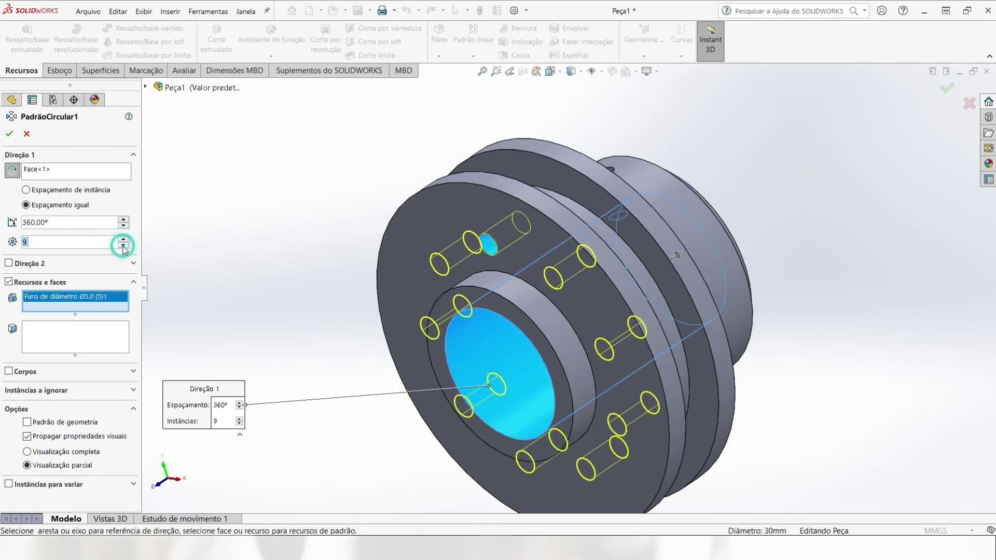
click(123, 246)
middle_drag(241, 281, 192, 271)
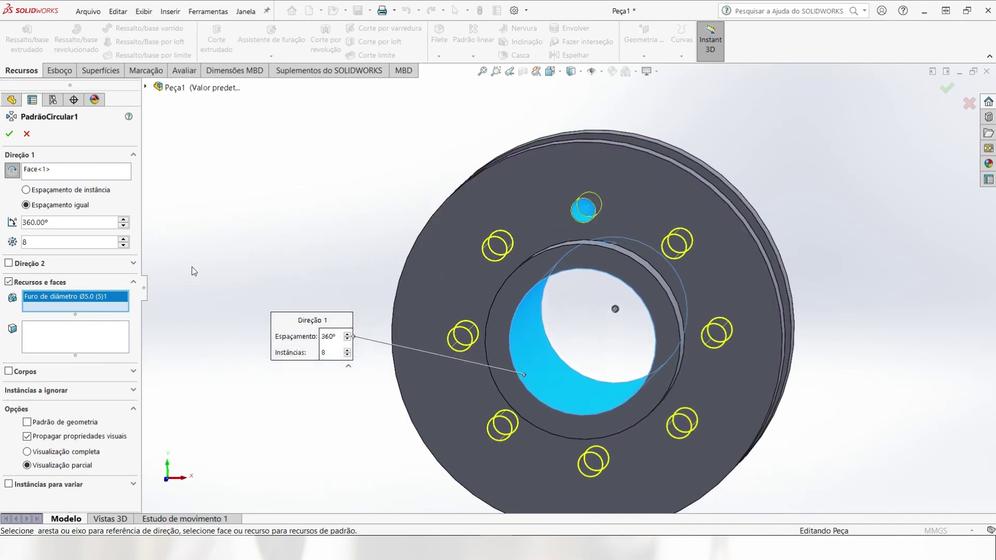
click(10, 135)
Step: Apply a symmetric 1 mm fillet to the cylindrical bottom face of the groove between the two flanges
middle_drag(321, 307, 256, 283)
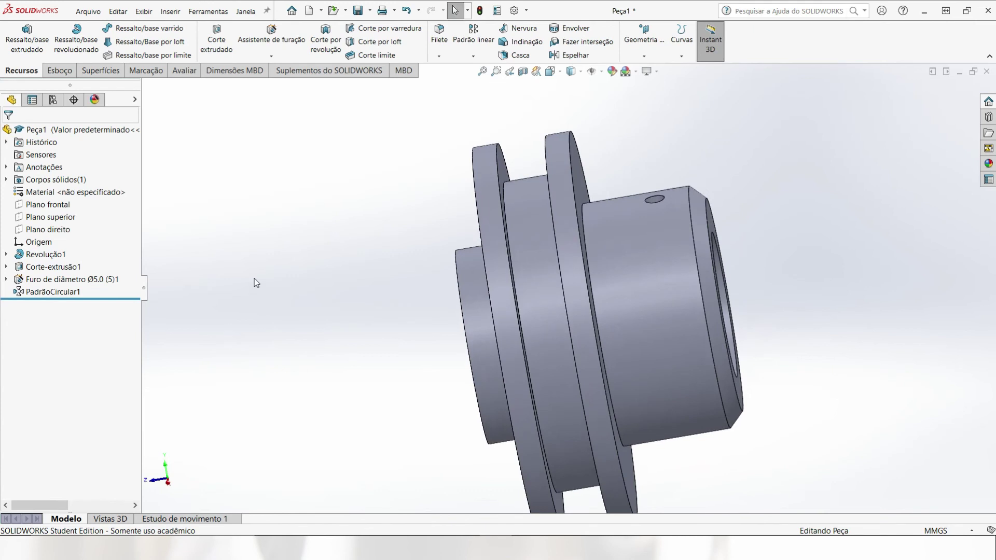
click(439, 35)
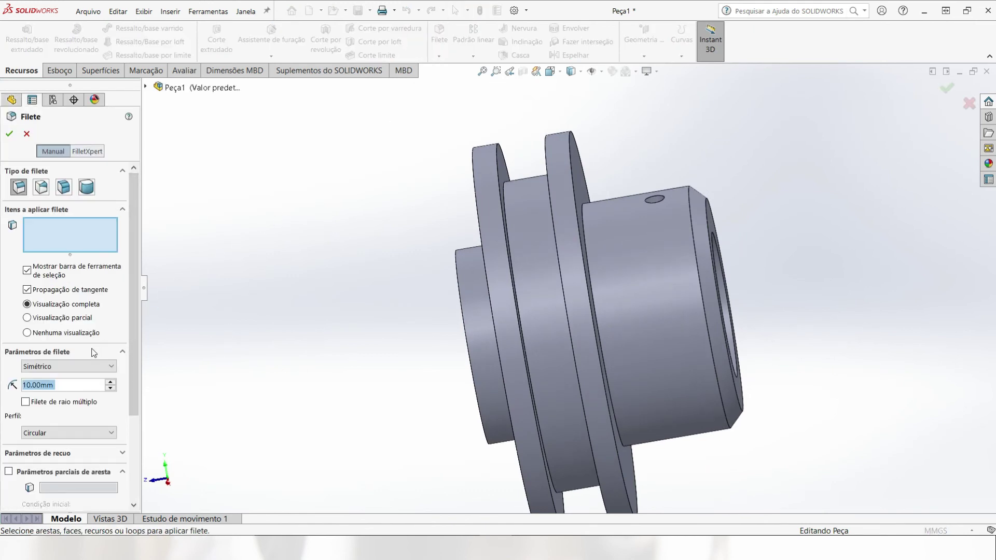
text(1)
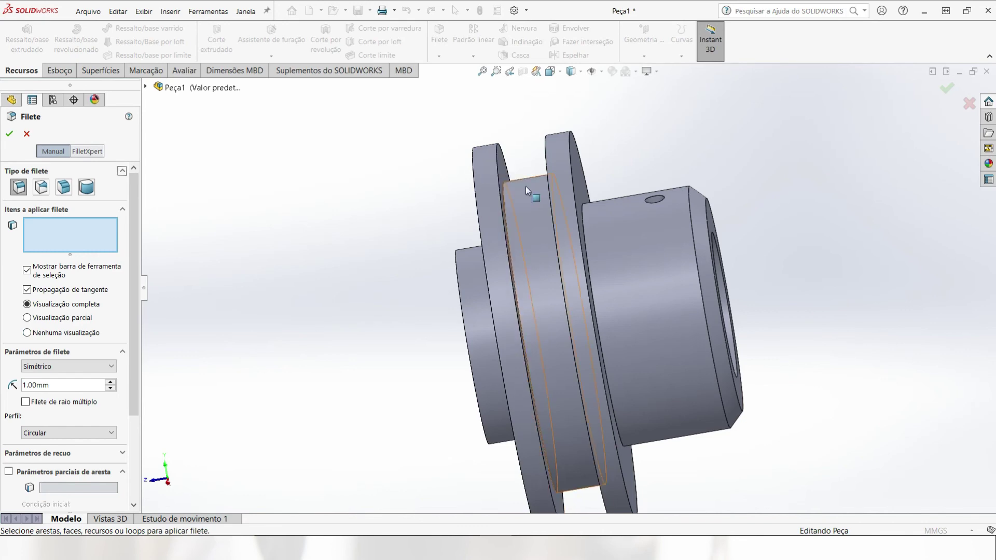
click(526, 191)
middle_drag(527, 191, 539, 228)
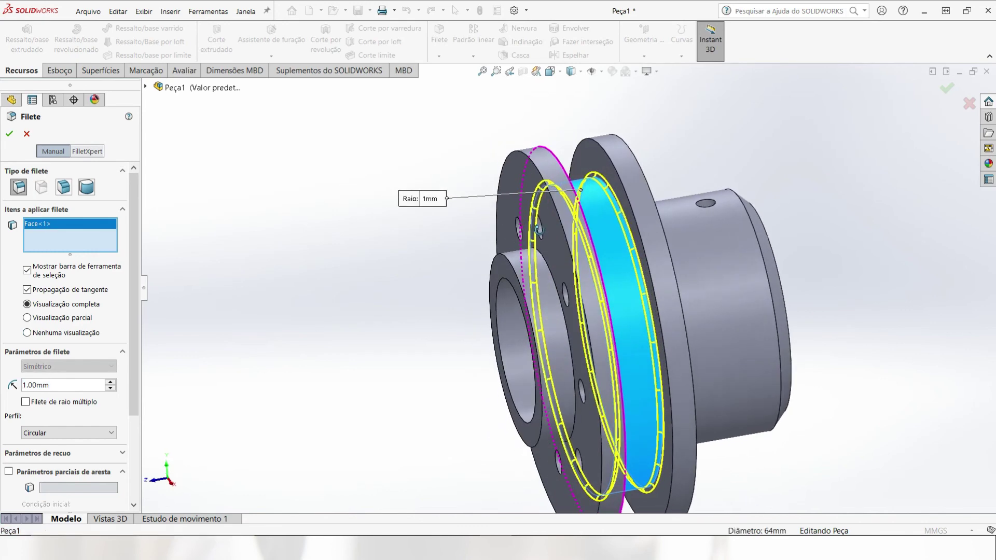
click(946, 90)
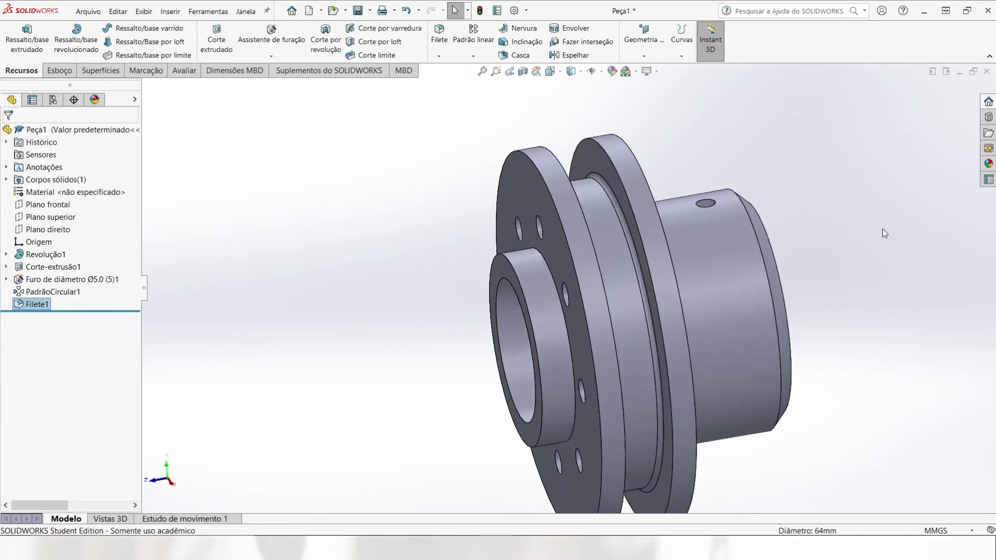
Step: Assign the AISI 1020 material from the Aço category of solidworks materials to the part
middle_drag(852, 352, 871, 340)
scroll(871, 341, up, 3)
key(ctrl+7)
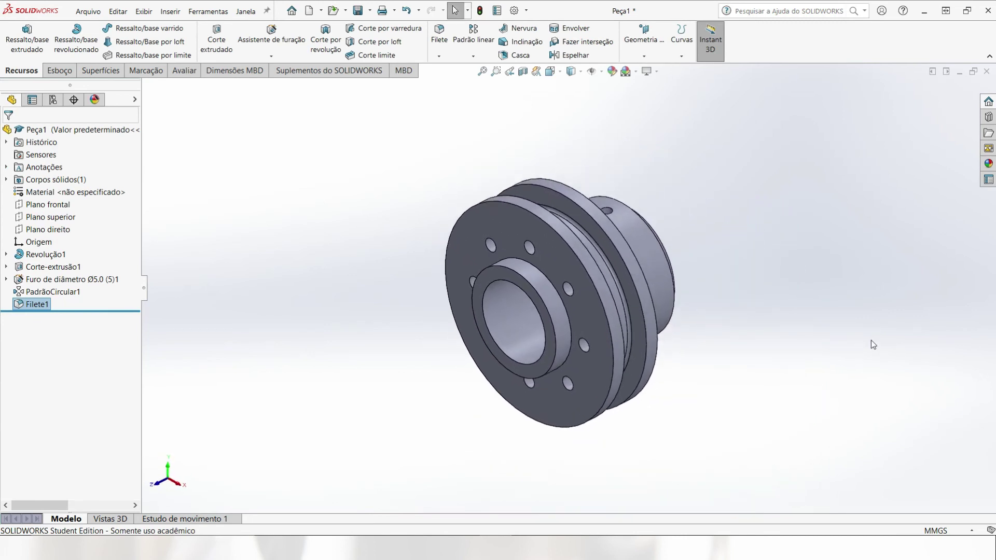
right_click(83, 195)
click(103, 201)
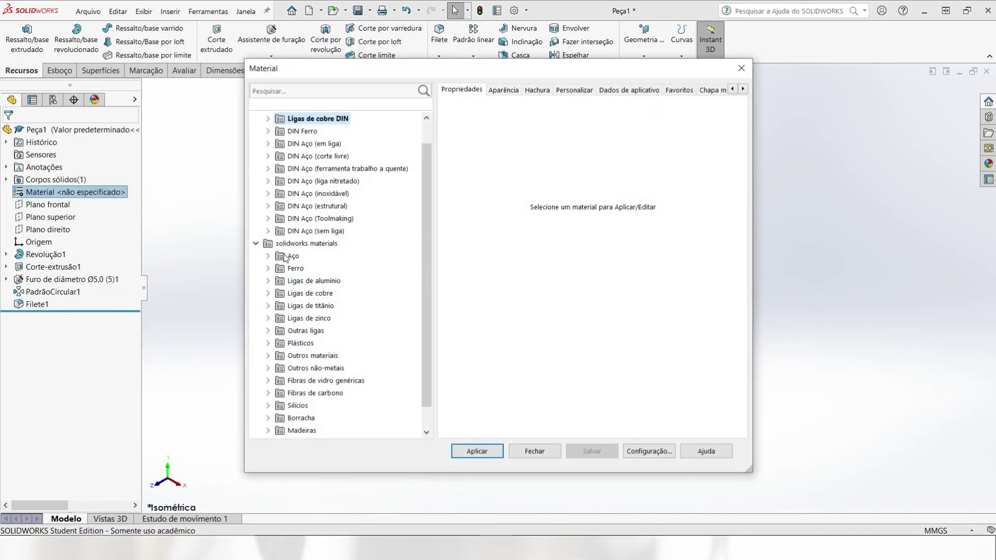
click(269, 256)
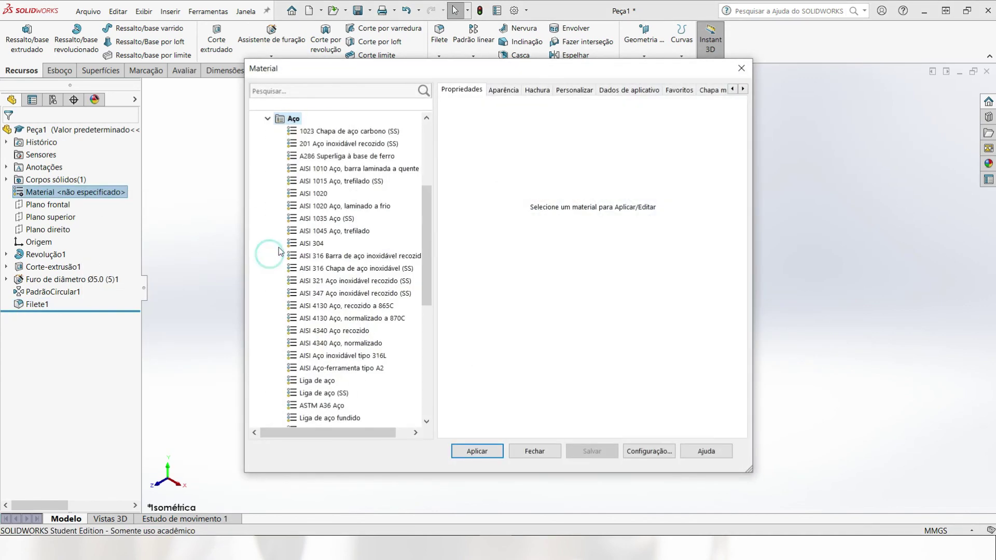
click(313, 194)
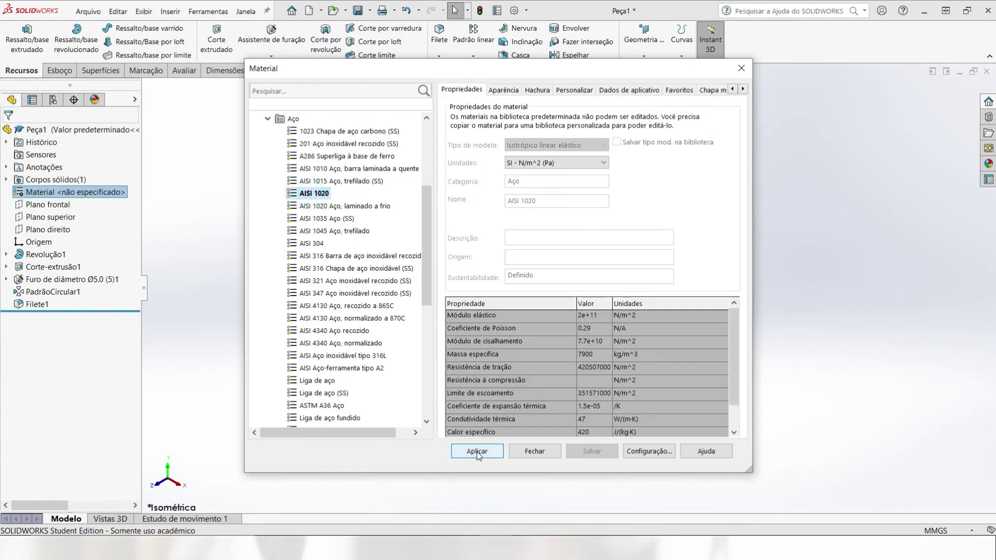
click(477, 453)
click(522, 452)
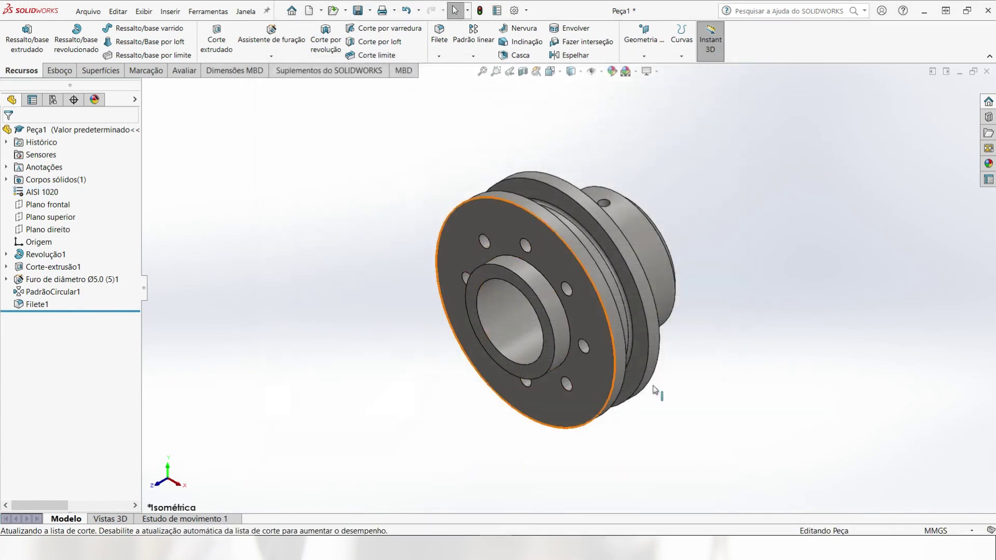
Step: Enable RealView graphics (Gráficos RealView) and examine the finished part from several directions
click(655, 71)
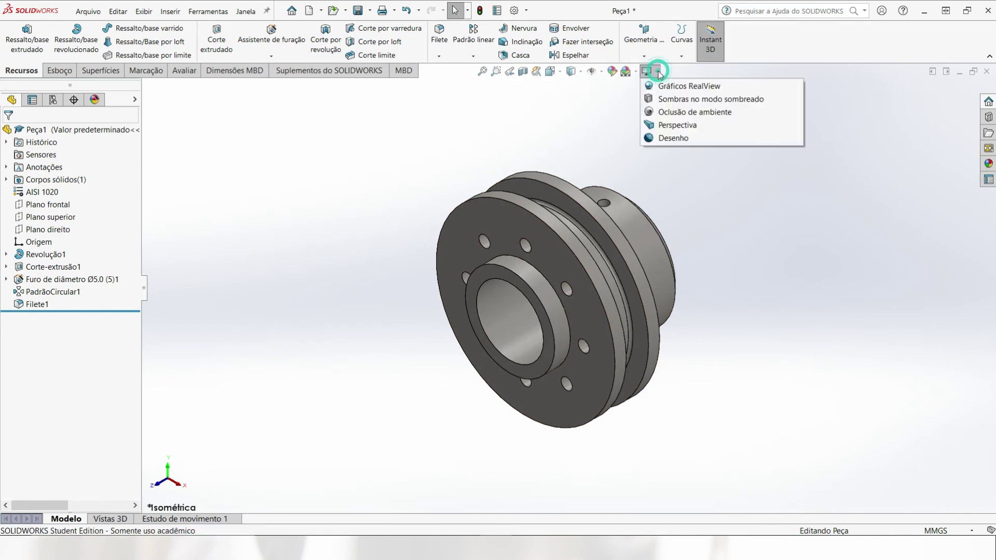
click(666, 87)
scroll(714, 249, up, 3)
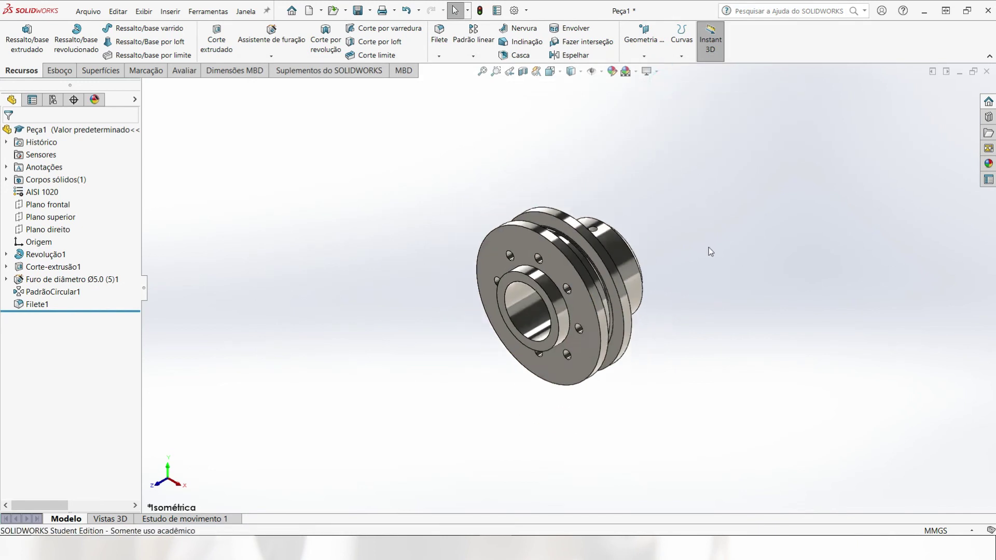
middle_drag(714, 249, 508, 433)
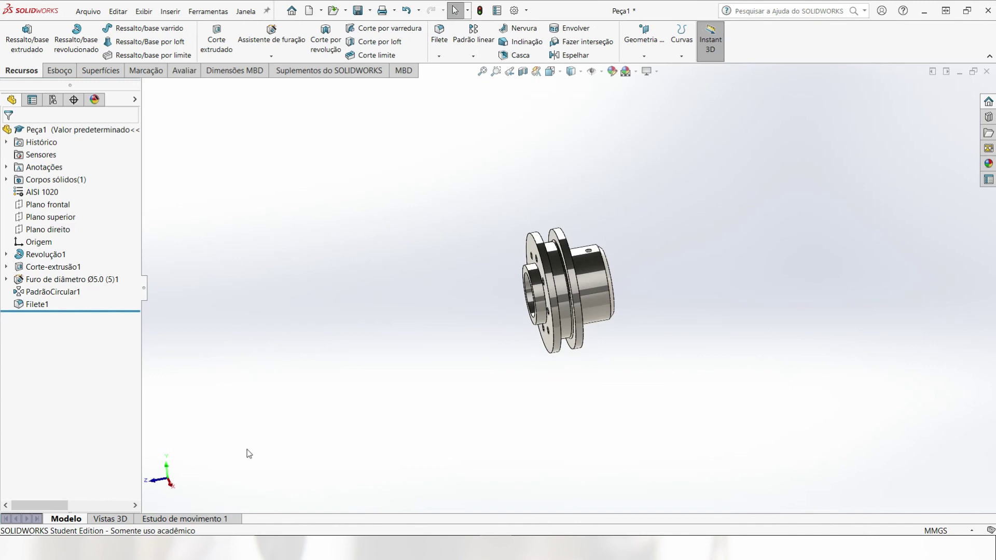
key(ctrl+7)
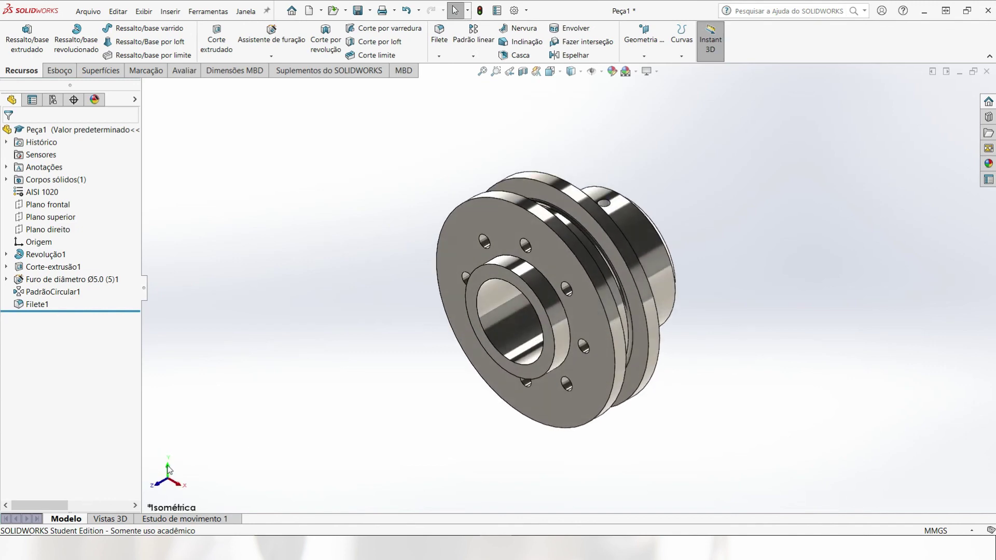
click(167, 469)
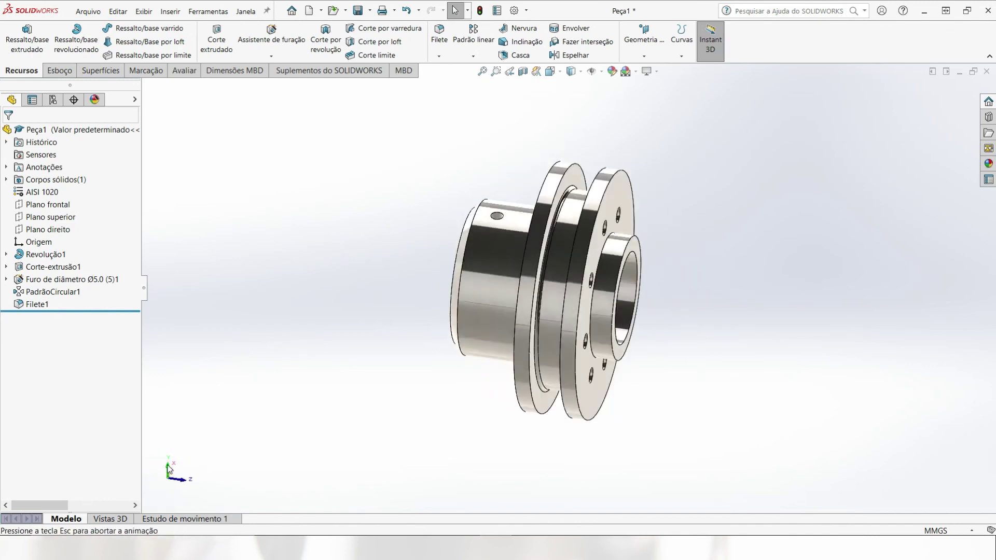